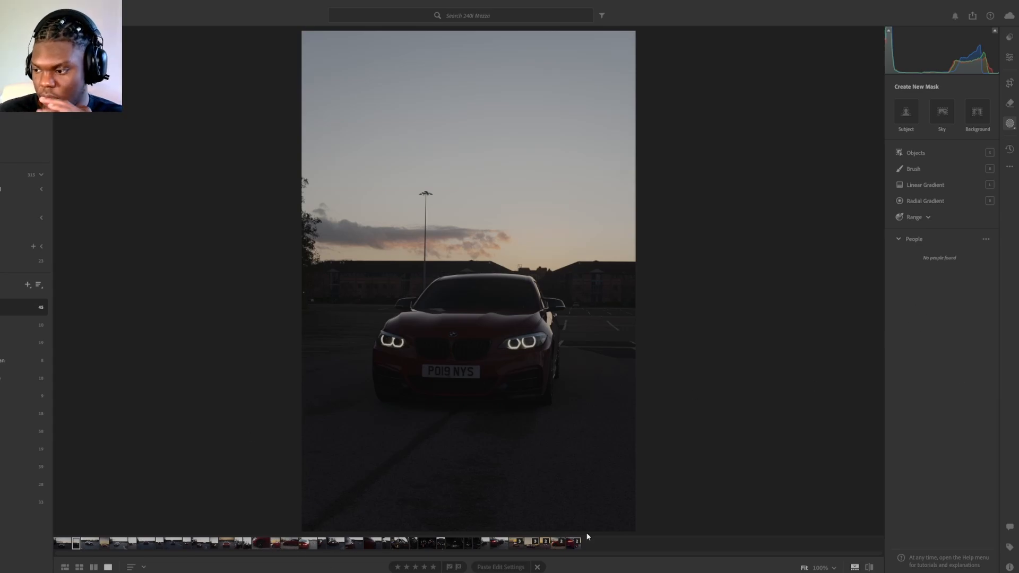
Step: Copy the edit settings of the edited 4 x 5 photo showing the red car's front side under a yellow sky
click(554, 543)
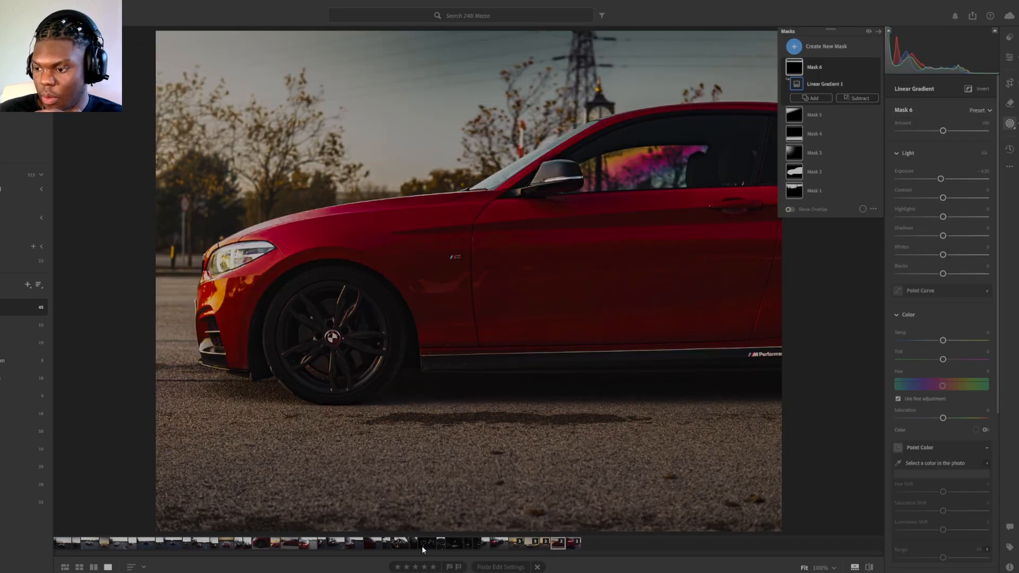
click(275, 543)
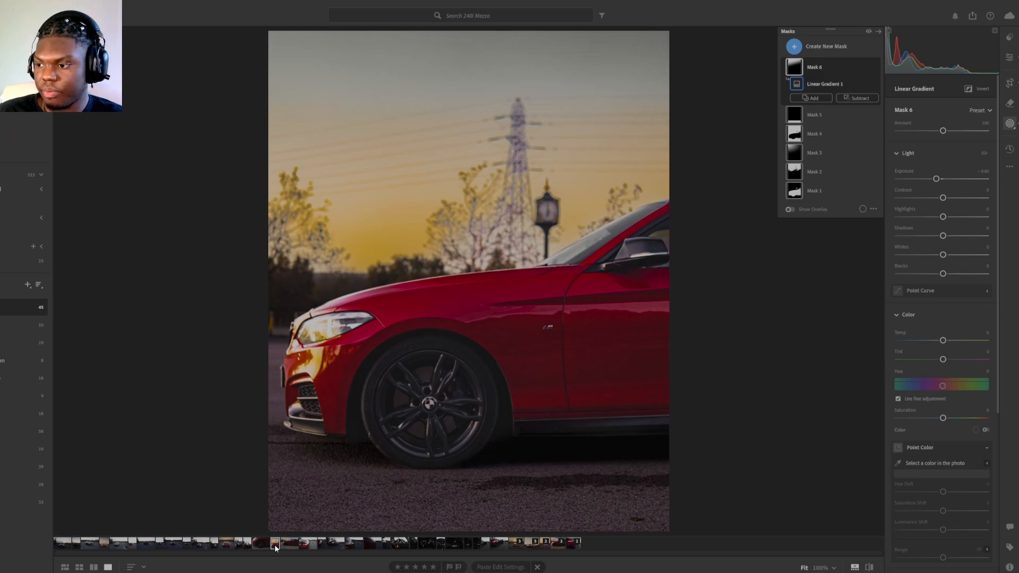
right_click(275, 545)
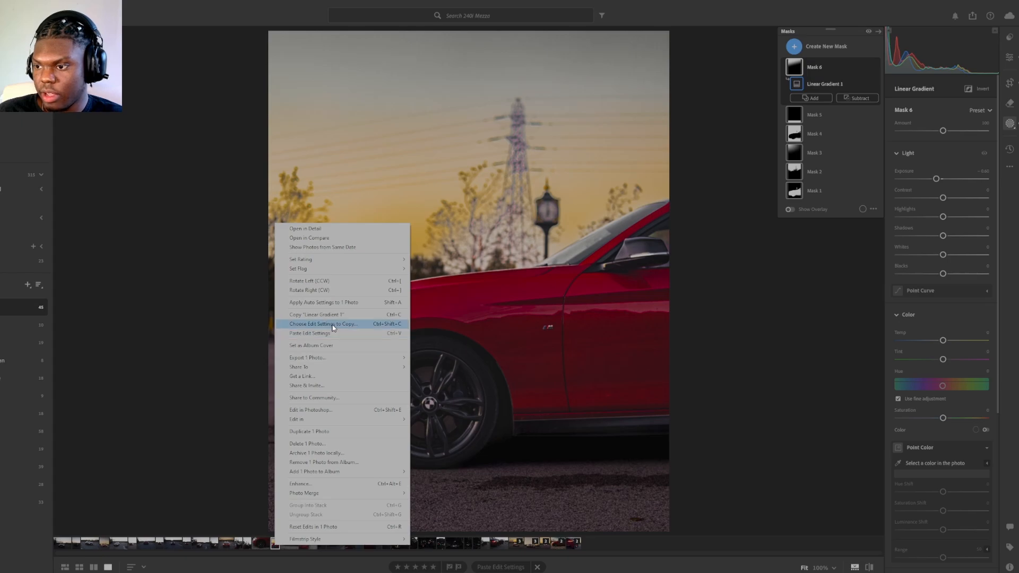
click(1010, 65)
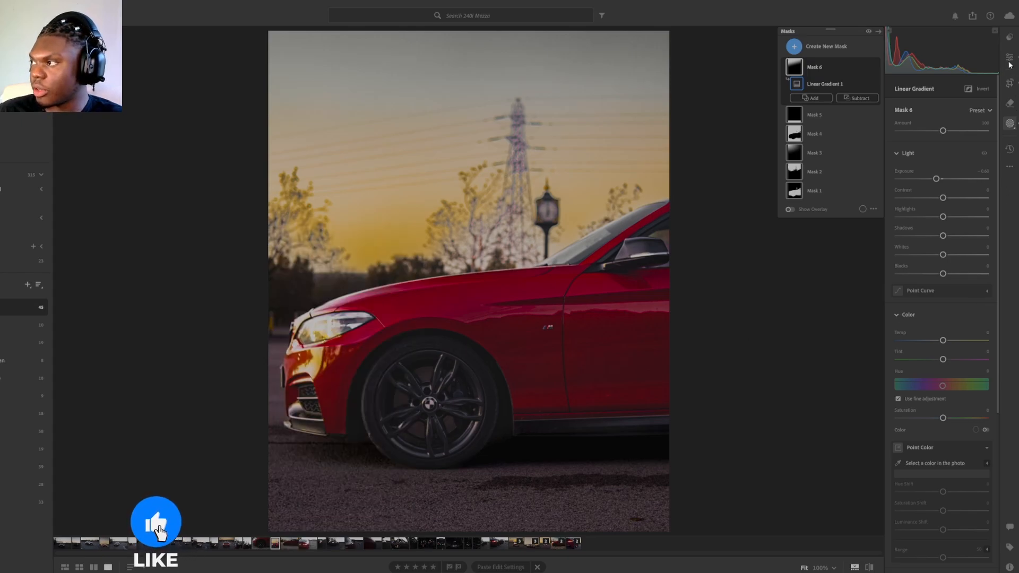
click(1010, 64)
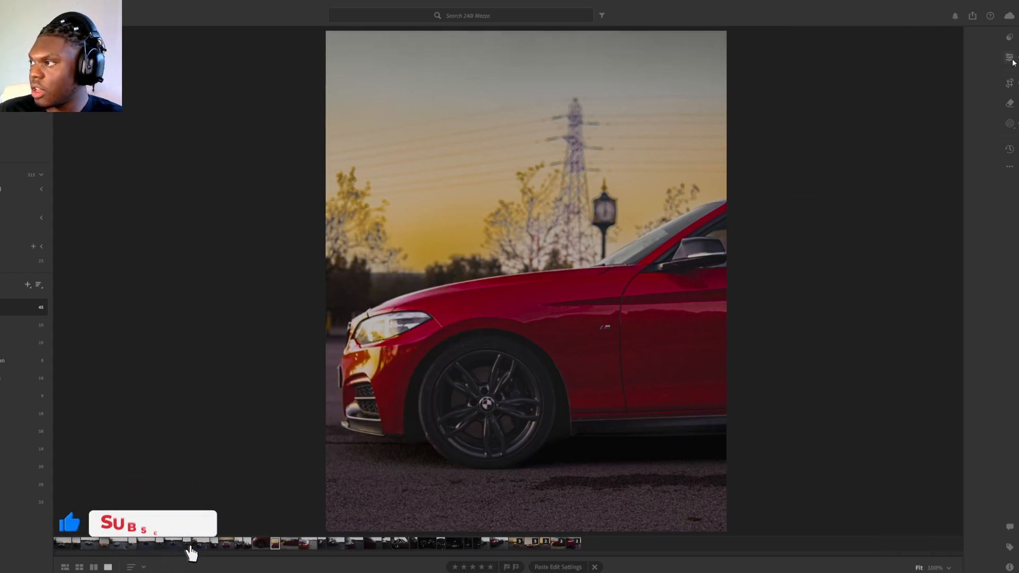
right_click(274, 543)
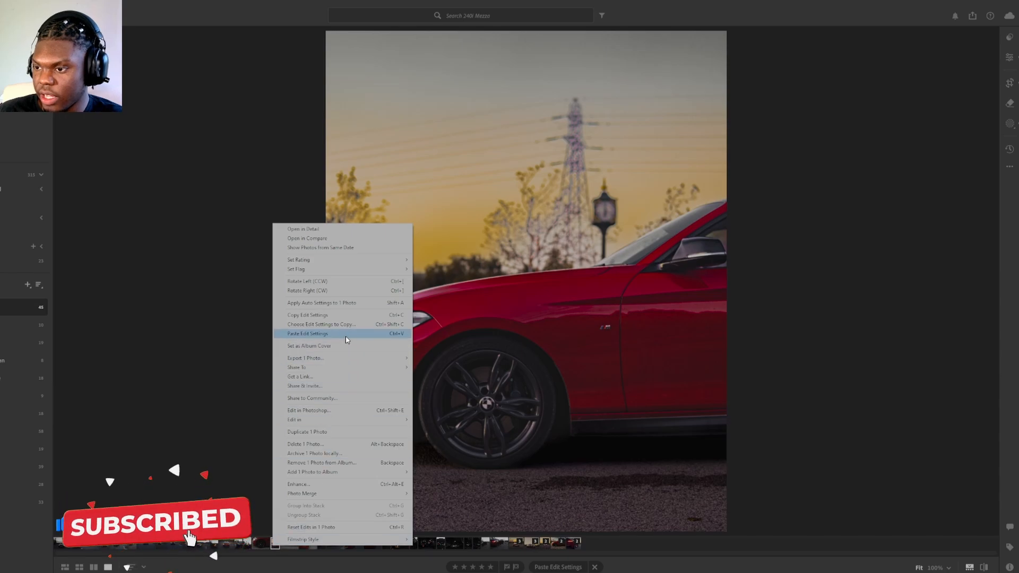
click(343, 316)
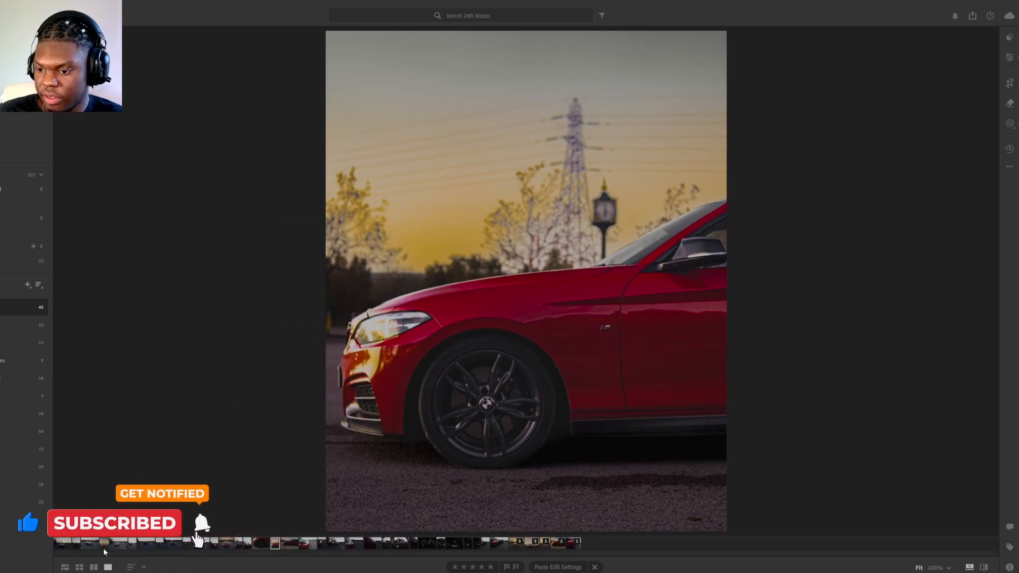
Step: Paste the copied edit settings onto the dark, unedited front-view photo of the red car
click(77, 546)
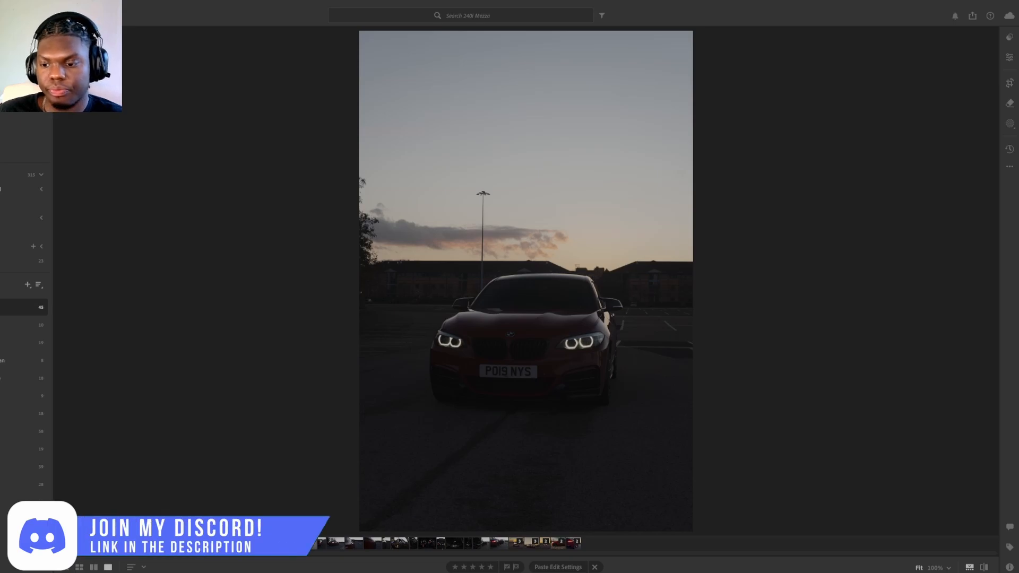
right_click(77, 546)
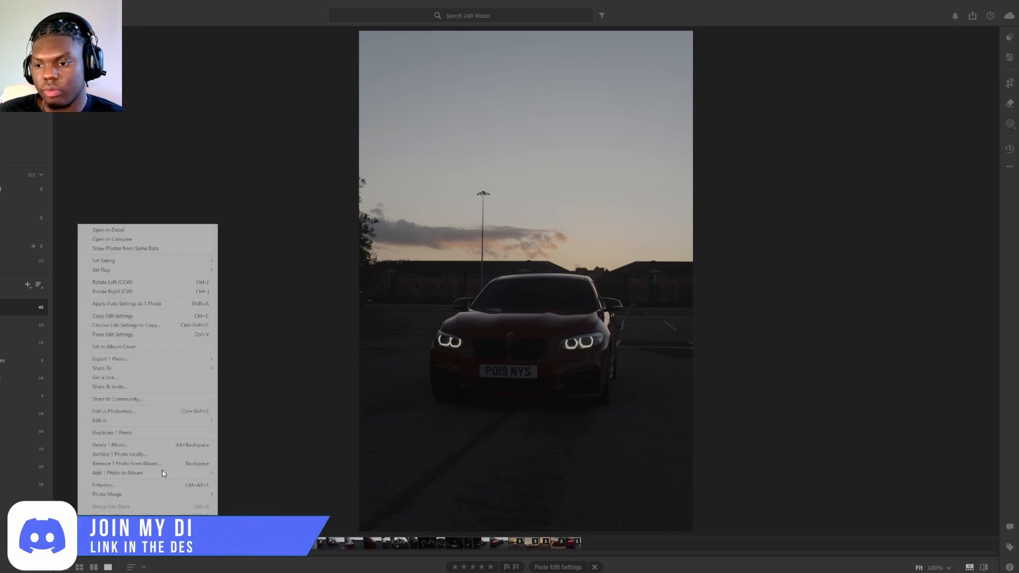
click(151, 335)
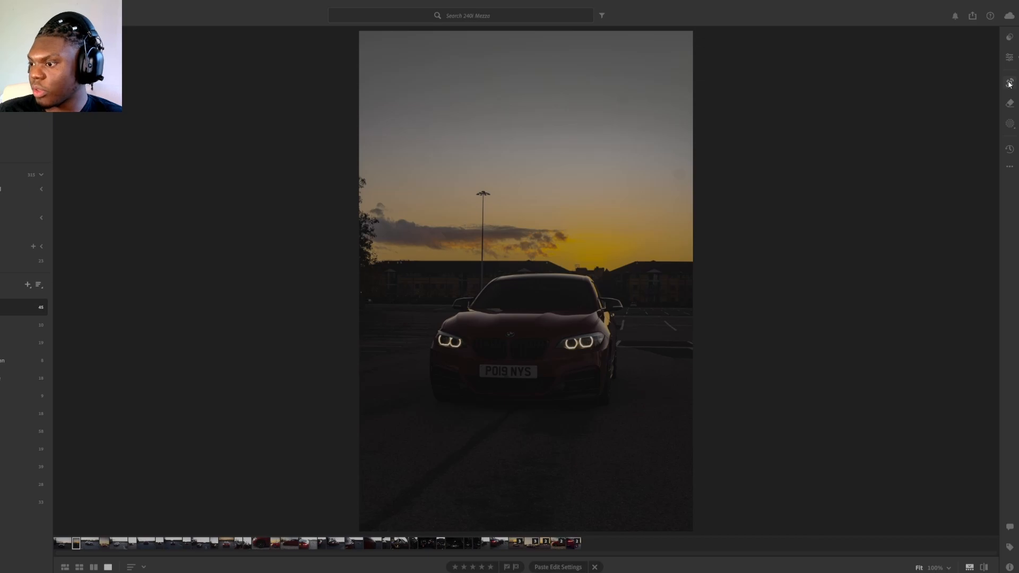
Step: Crop the front-view photo to a 4 x 5 aspect ratio with the grid overlay and adjust the vertical framing around the car
key(c)
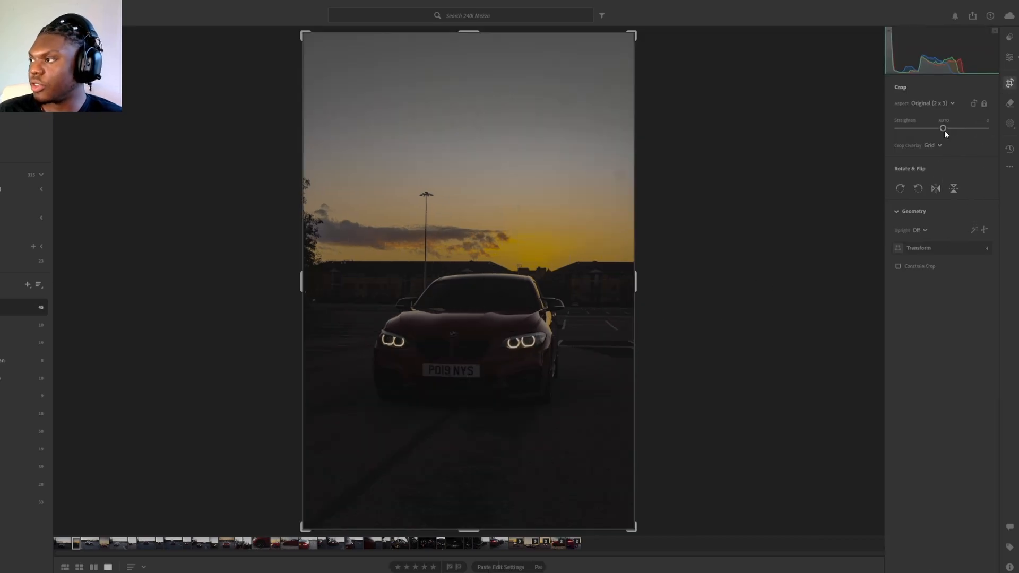
click(930, 147)
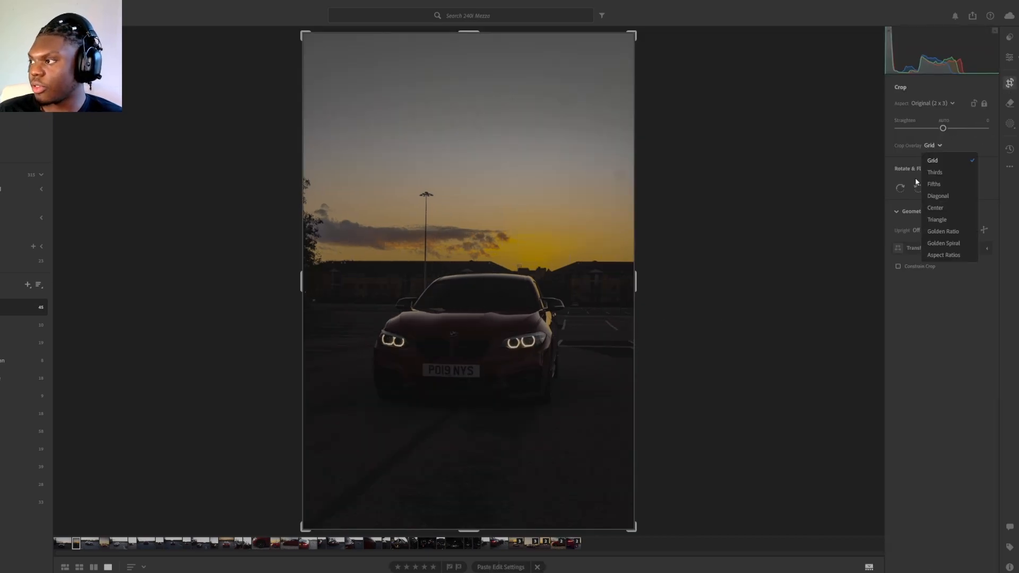
click(938, 160)
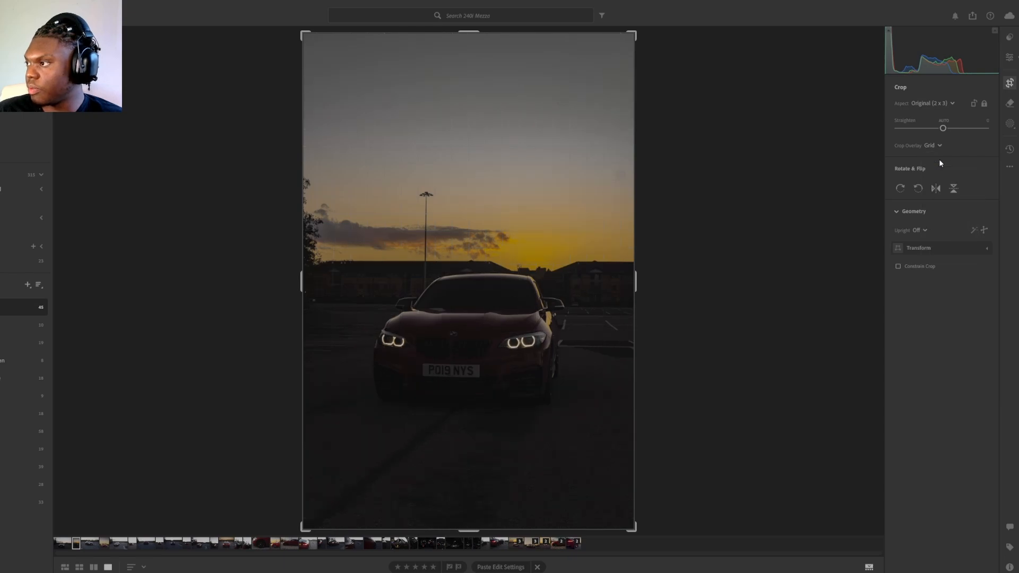
click(934, 105)
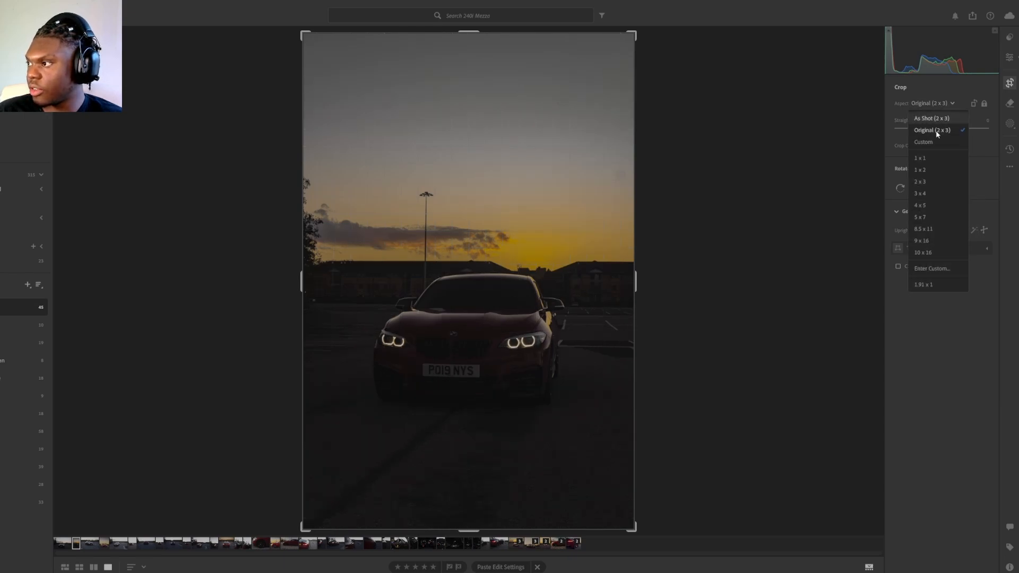
click(935, 206)
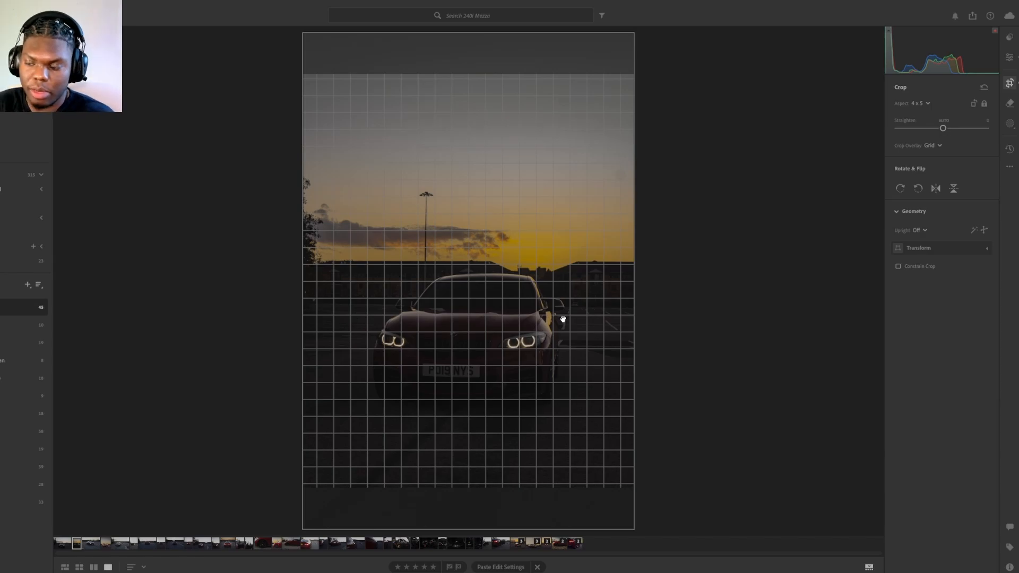
drag(464, 289, 465, 298)
key(Return)
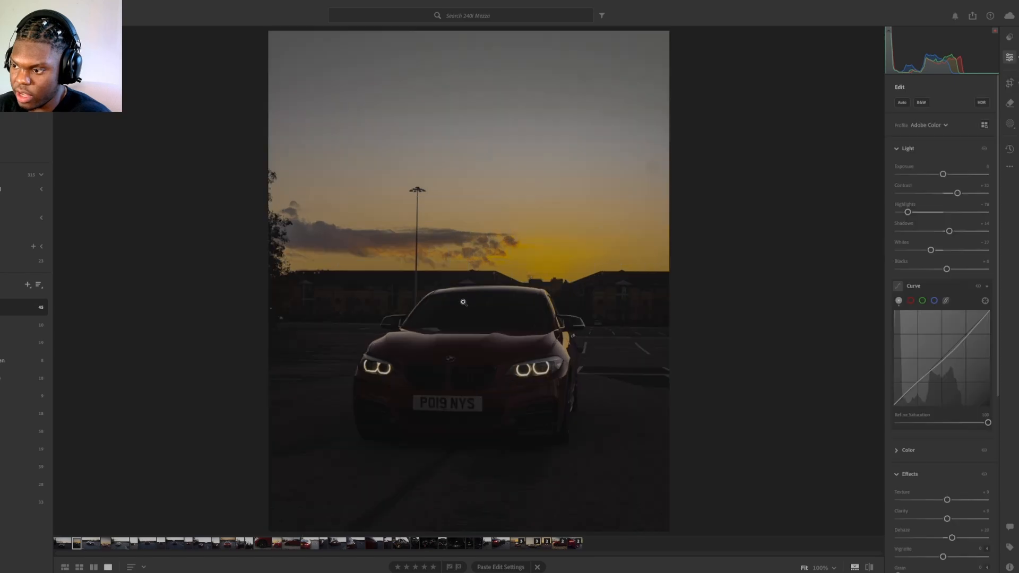
click(1009, 83)
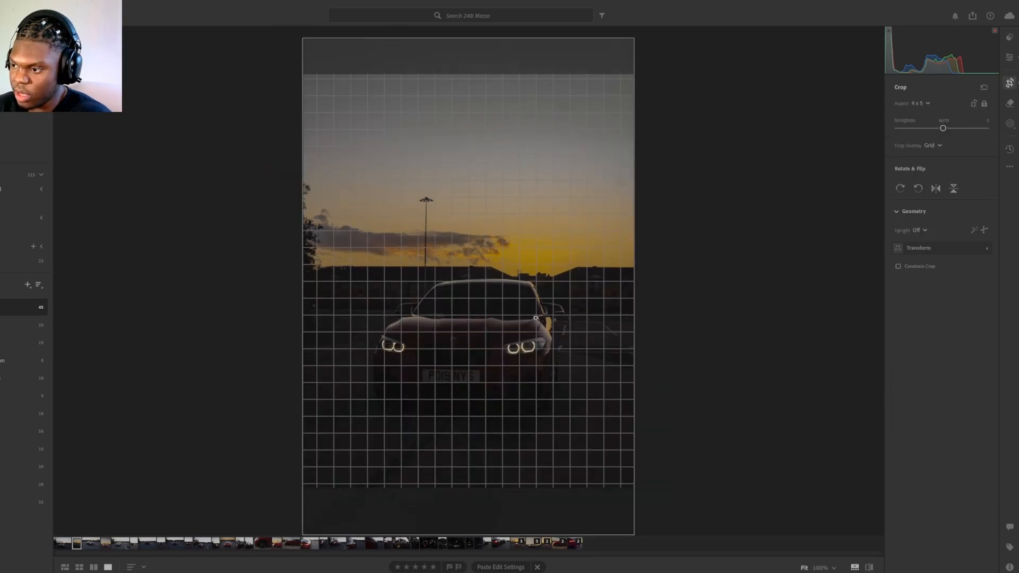
key(Return)
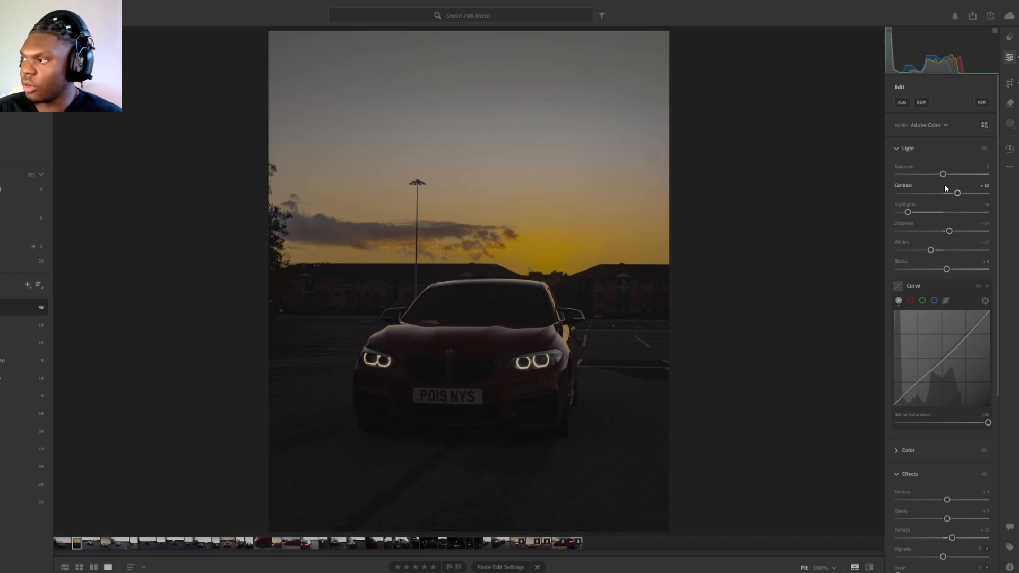
Step: Set exposure to about +1.12, shadows +23, whites -30 and blacks +50, reduce contrast and highlights as needed, and reshape the tone curve
drag(942, 174, 907, 212)
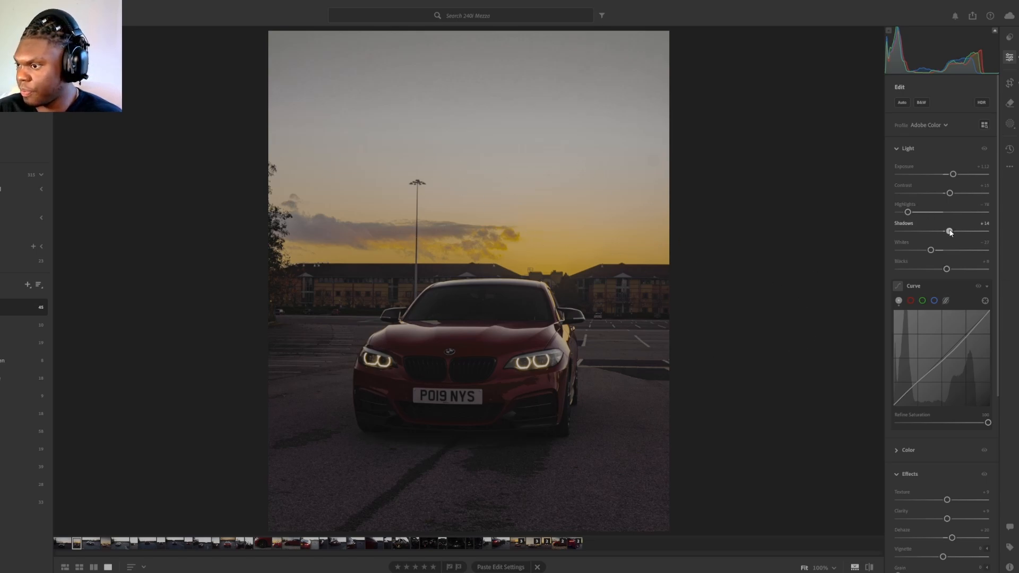
drag(949, 231, 967, 269)
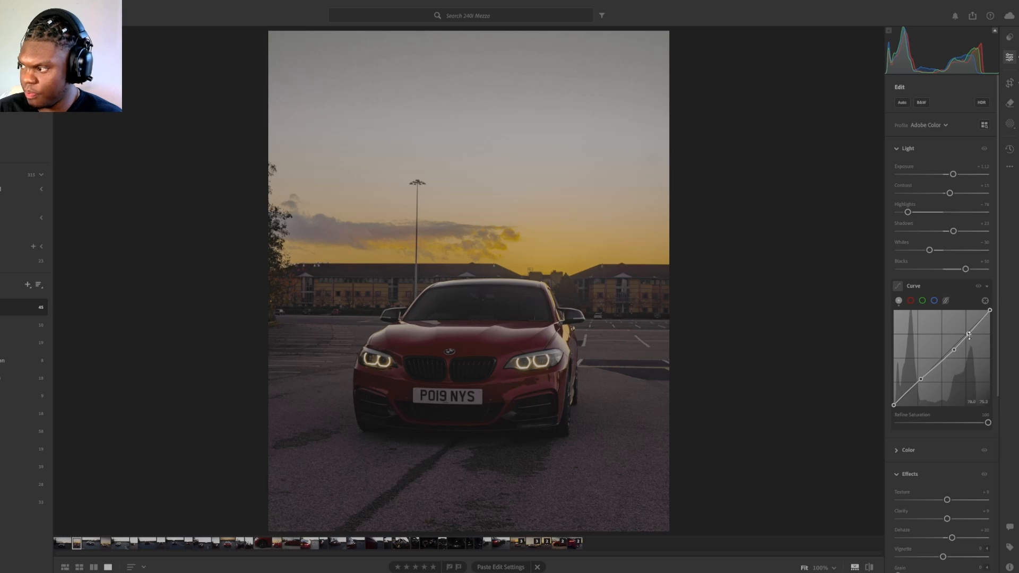
drag(971, 340, 916, 387)
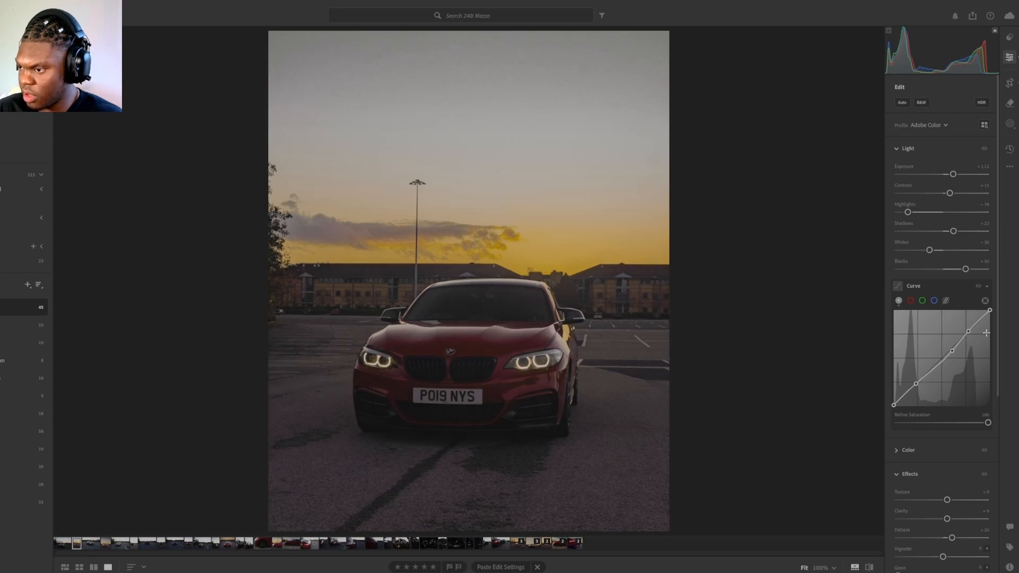
Step: Set the whole photo's texture to about +12, clarity to about +11 and dehaze to about +27
scroll(978, 485, down, 5)
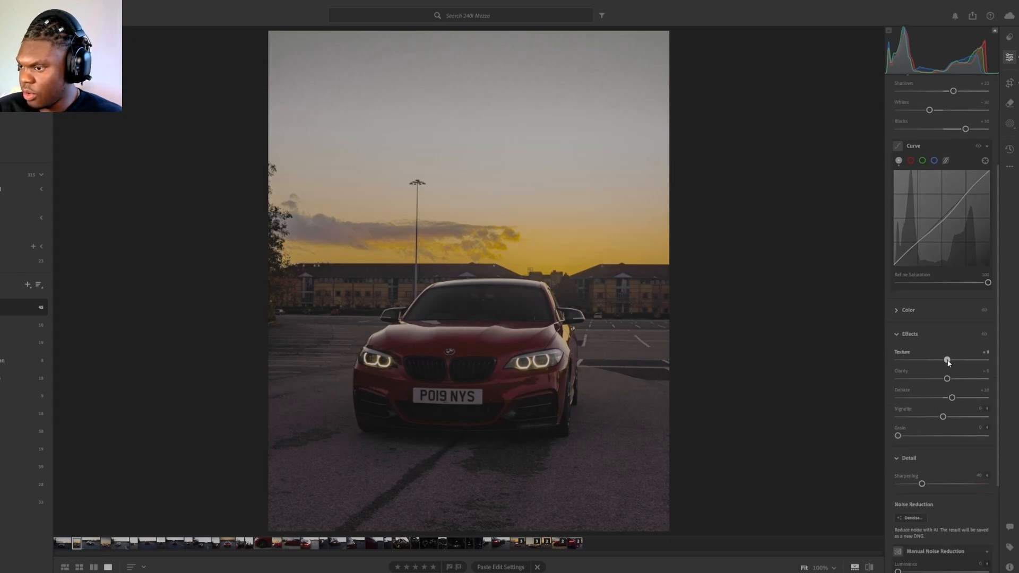
drag(947, 359, 957, 403)
scroll(950, 421, down, 3)
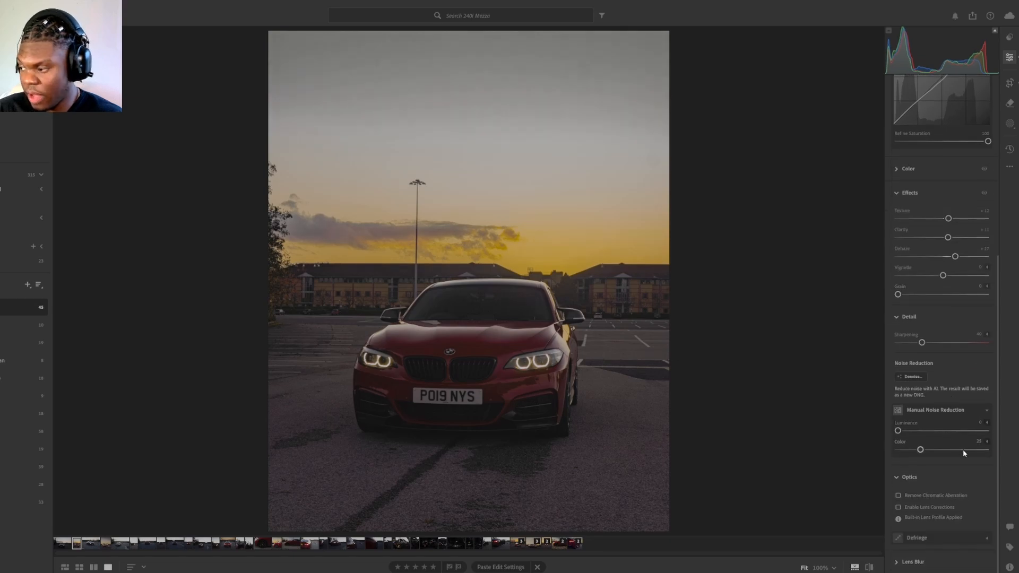
scroll(963, 318, up, 10)
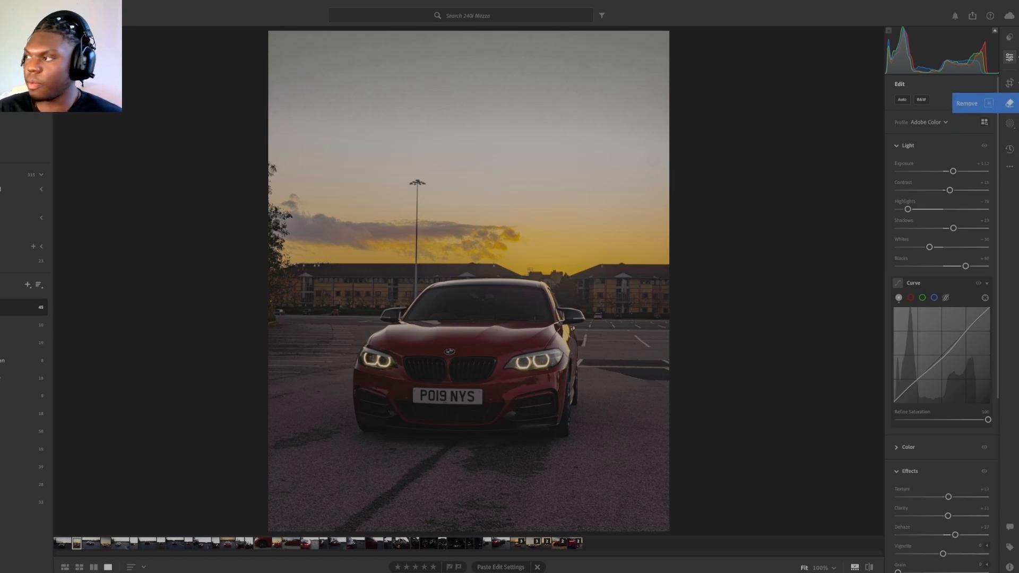
Step: Mask the car as the subject and set its contrast to about +23, highlights +34, shadows +13, whites -58 and blacks -4, raising exposure slightly
key(m)
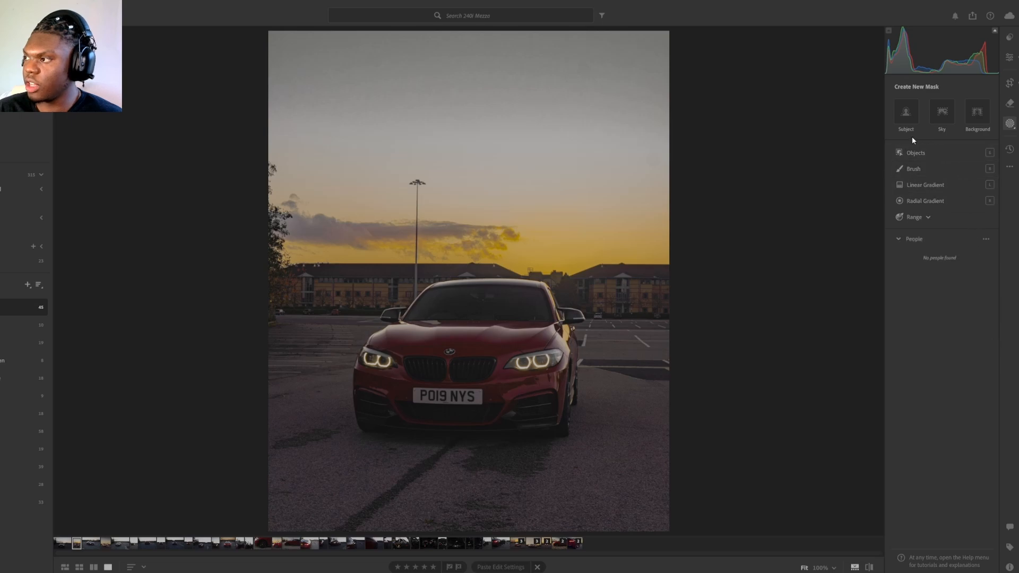
click(911, 118)
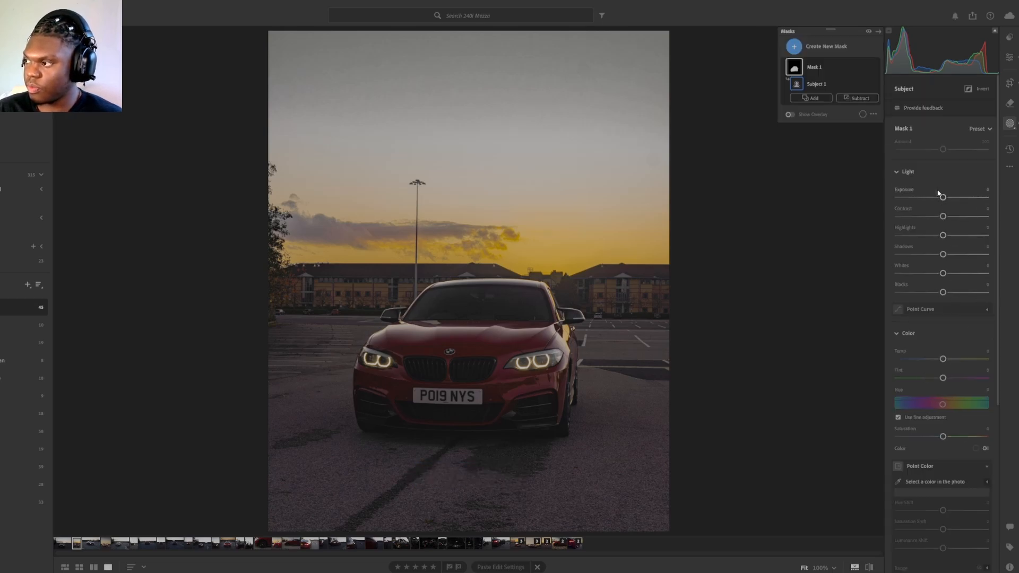
drag(943, 198, 941, 293)
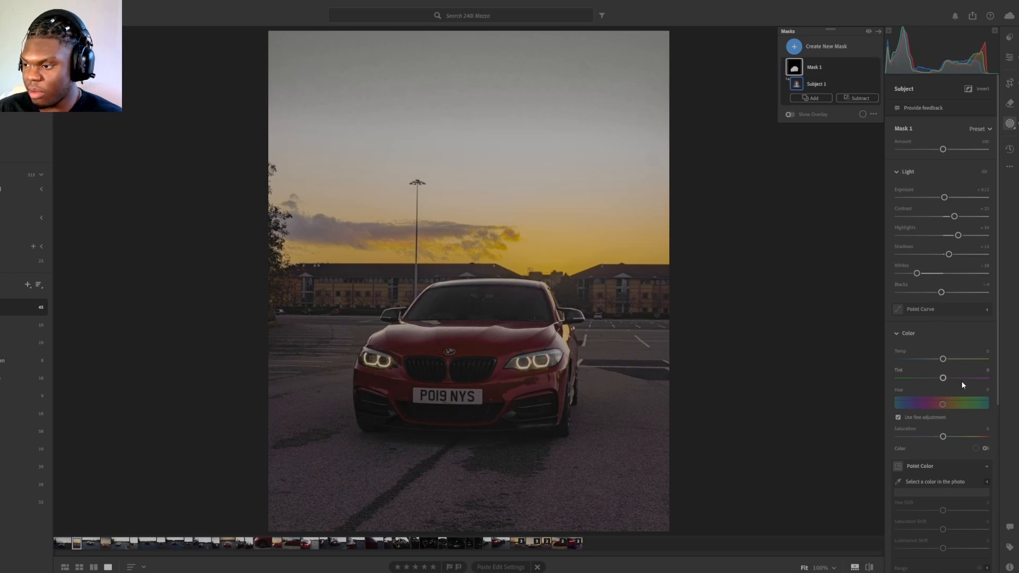
Step: Set the car mask's tint to about -5, temperature to -1 and saturation to about +28
scroll(942, 287, down, 3)
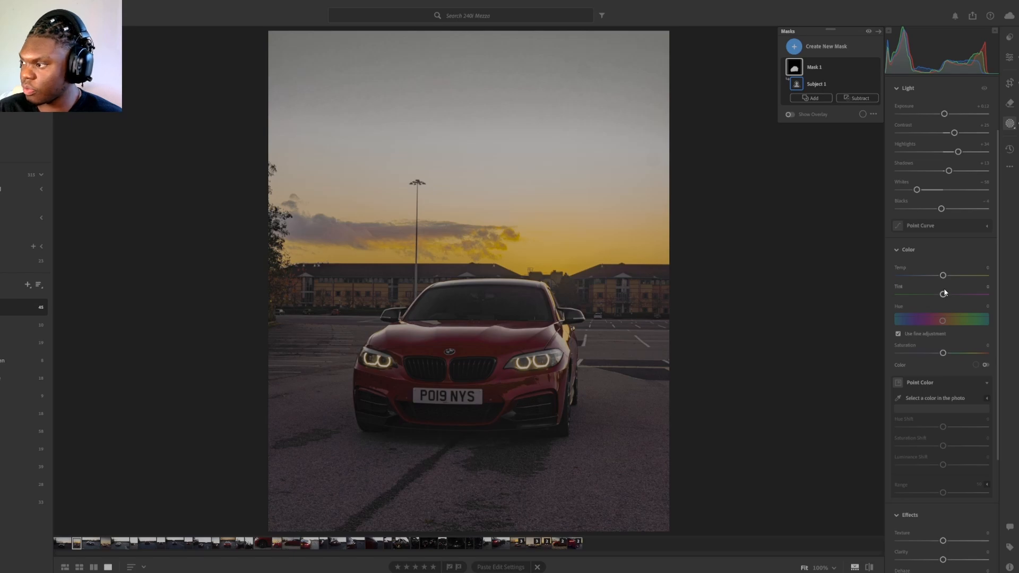
drag(944, 297, 938, 301)
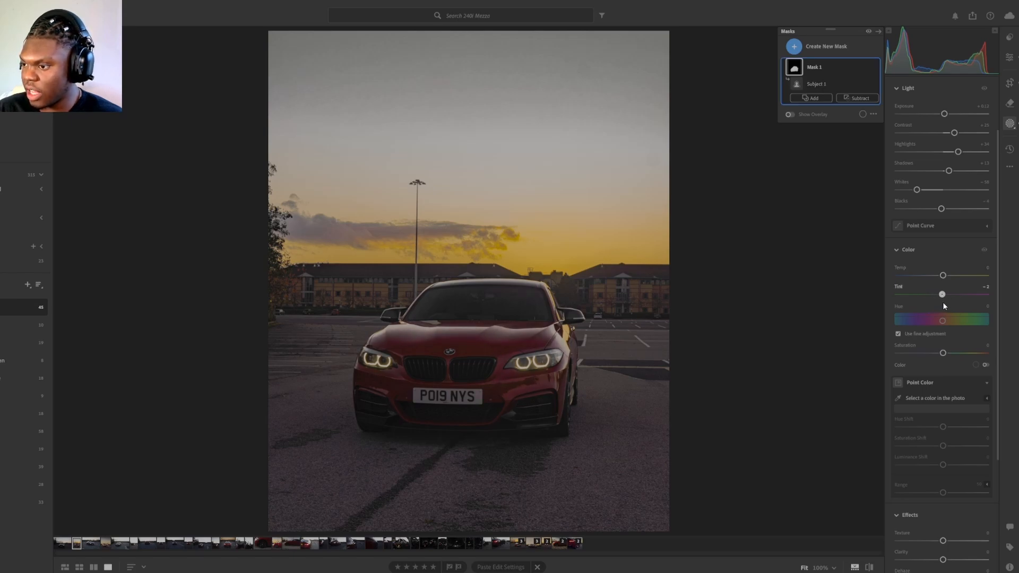
drag(944, 306, 935, 305)
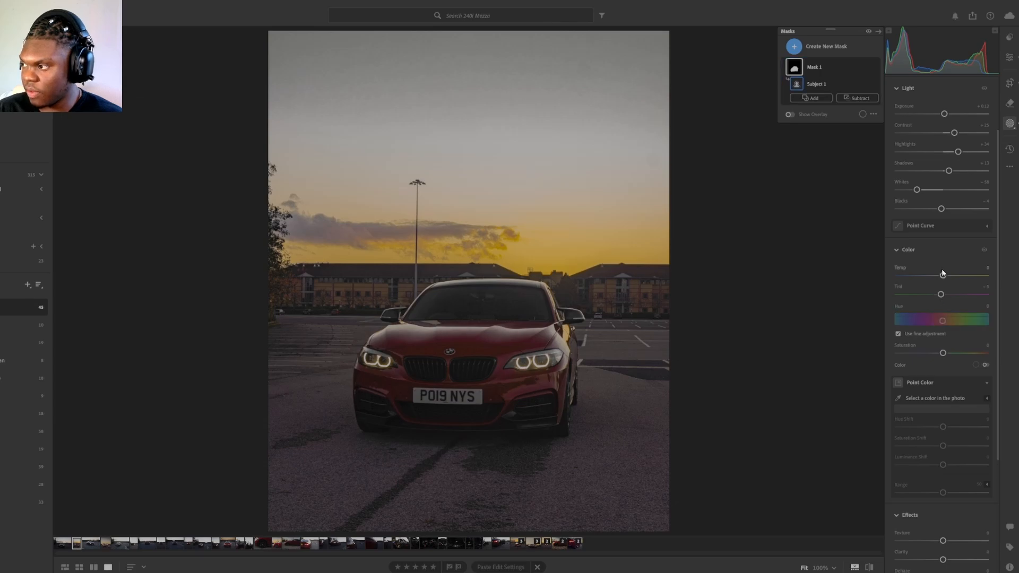
mouse_move(942, 275)
mouse_down()
mouse_move(951, 278)
mouse_move(942, 277)
mouse_up()
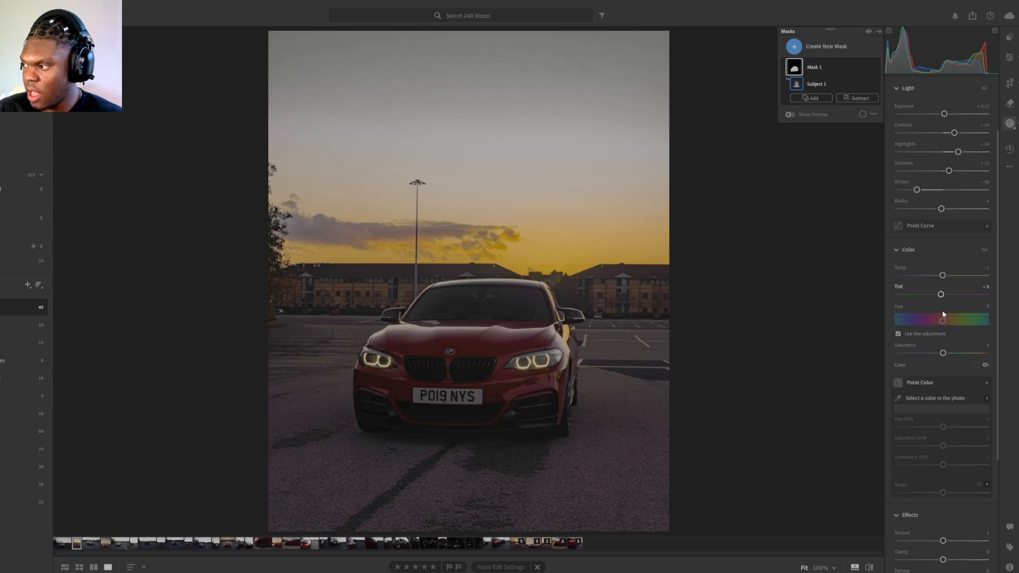
drag(943, 353, 955, 354)
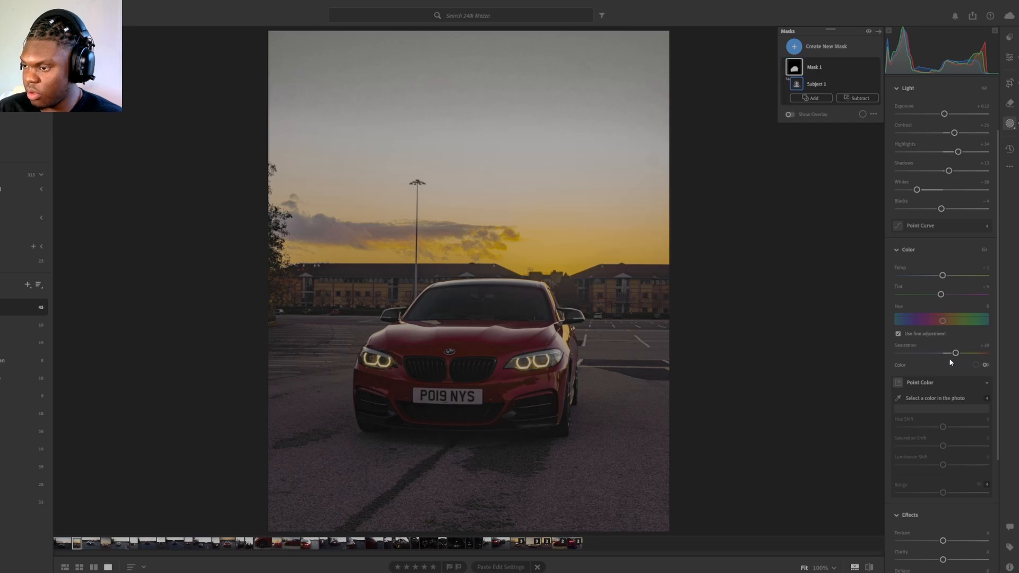
Step: Set the car mask's texture to about +13 and clarity to about +6
scroll(953, 388, down, 2)
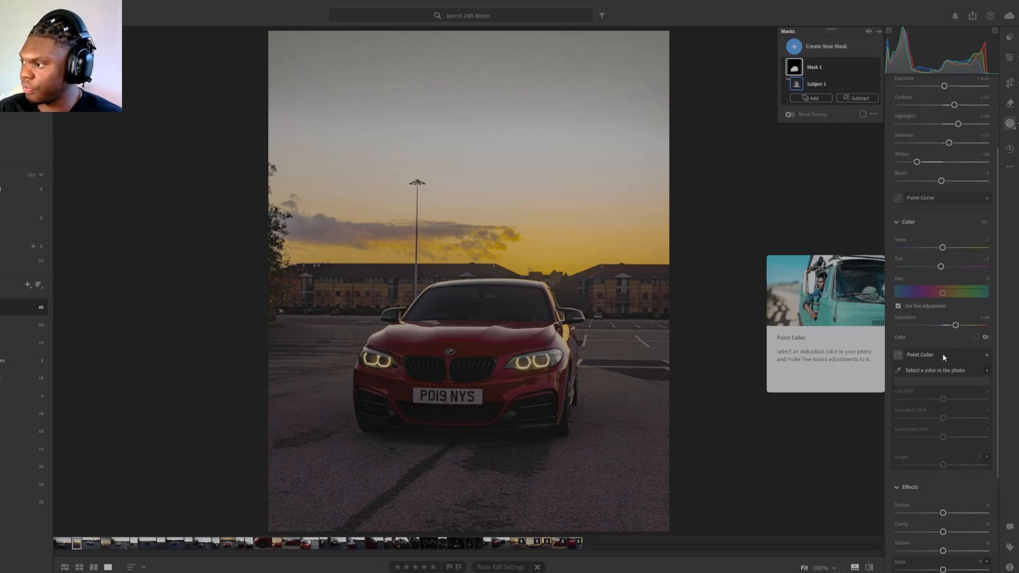
scroll(937, 350, down, 6)
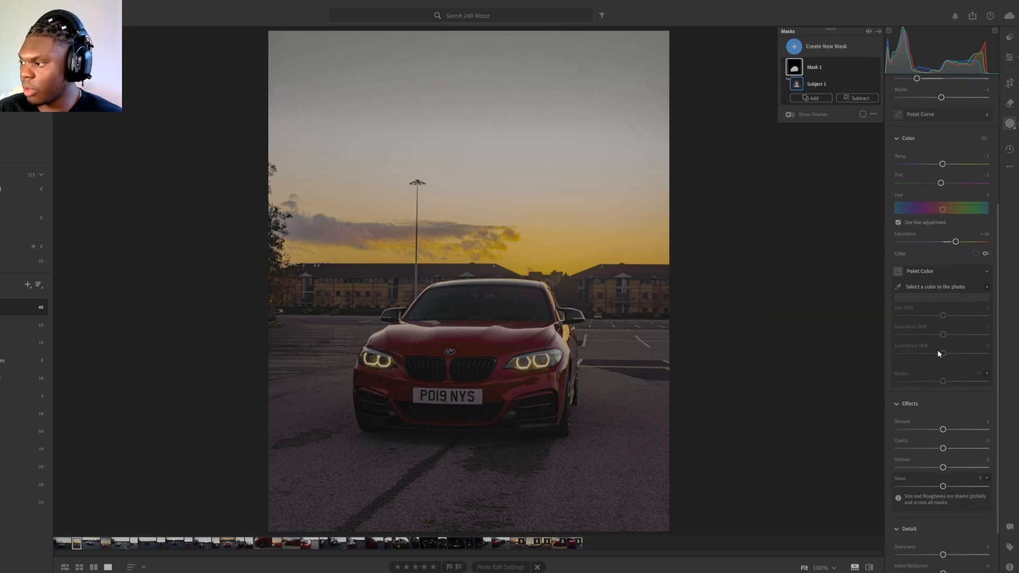
mouse_move(945, 402)
mouse_down()
mouse_move(961, 406)
mouse_move(950, 395)
mouse_move(946, 422)
mouse_up()
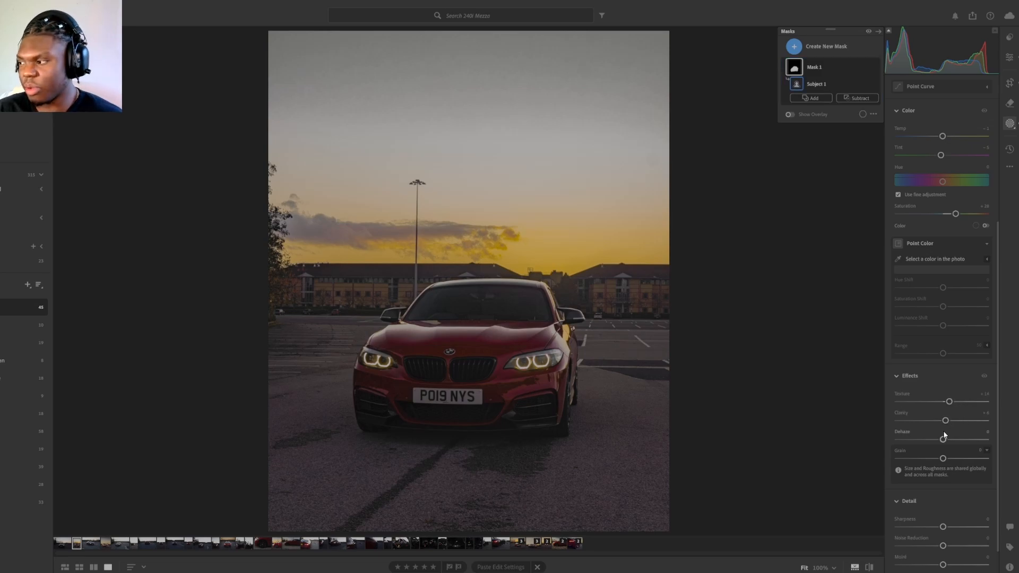
Step: Set the car mask's dehaze to about +20
drag(944, 444, 952, 447)
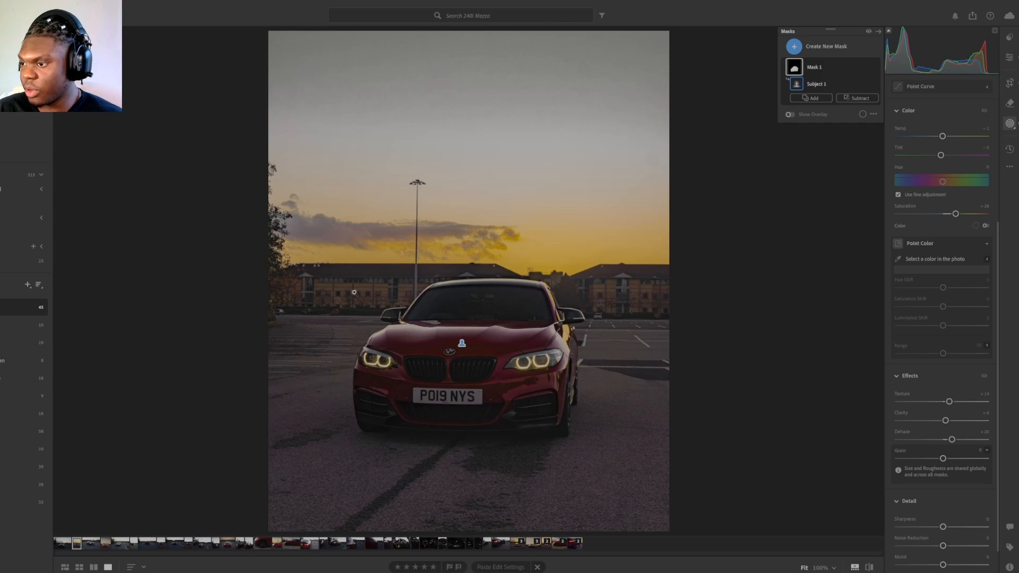
scroll(960, 420, down, 2)
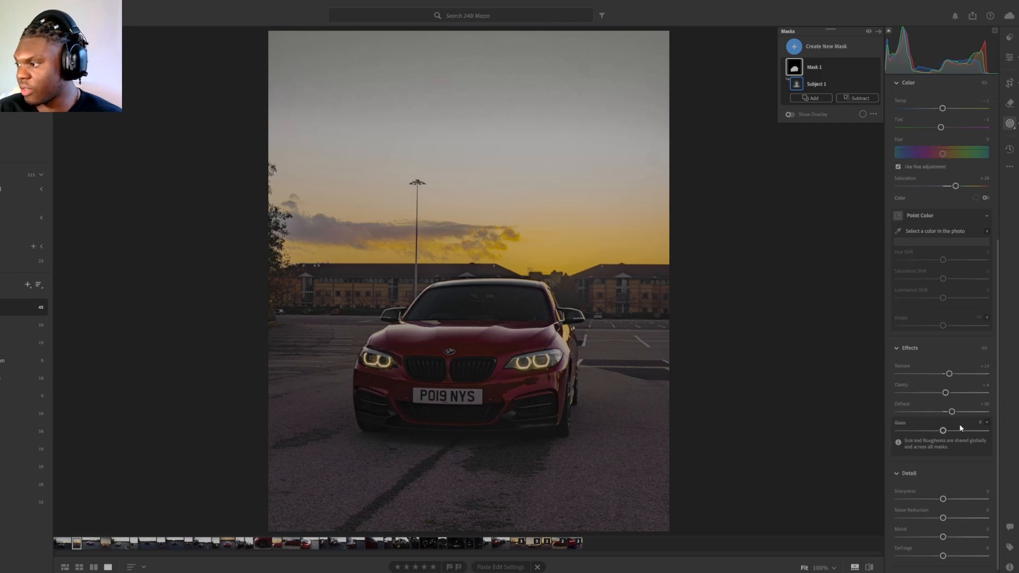
scroll(963, 434, up, 6)
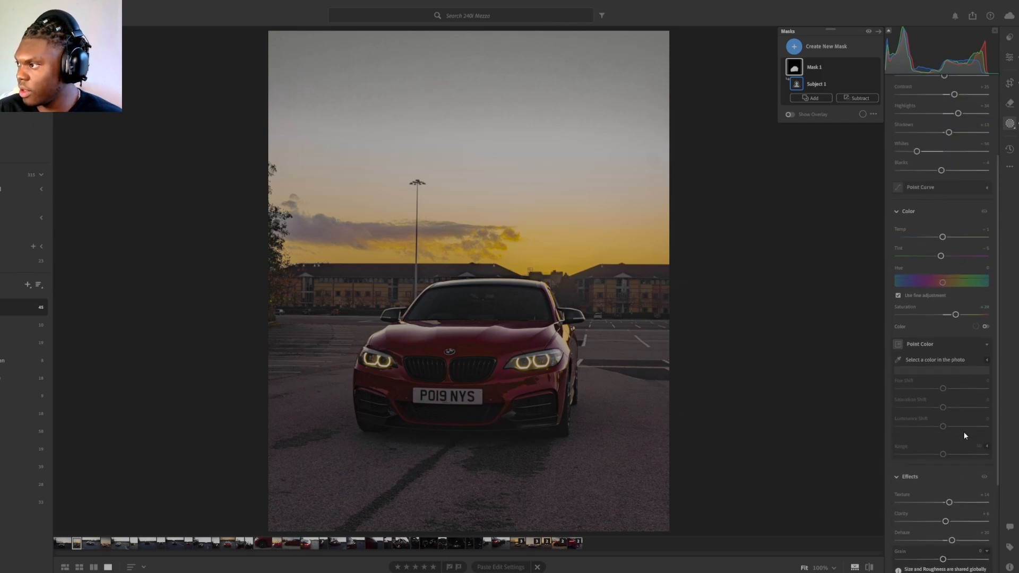
scroll(964, 431, up, 2)
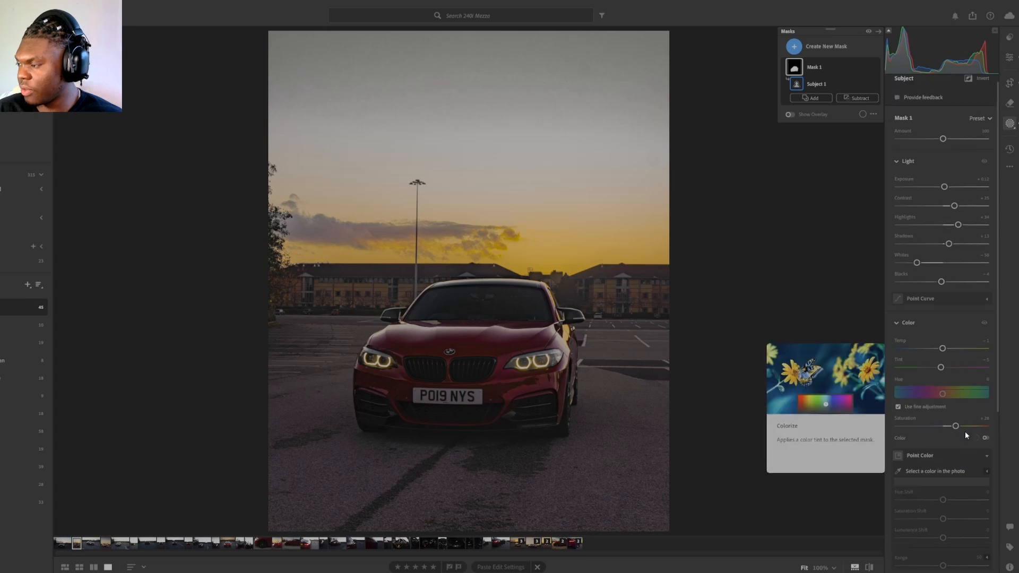
Step: Mask the sky and set its contrast to about +14, highlights -8, shadows +37, whites +11 and blacks +24
click(783, 47)
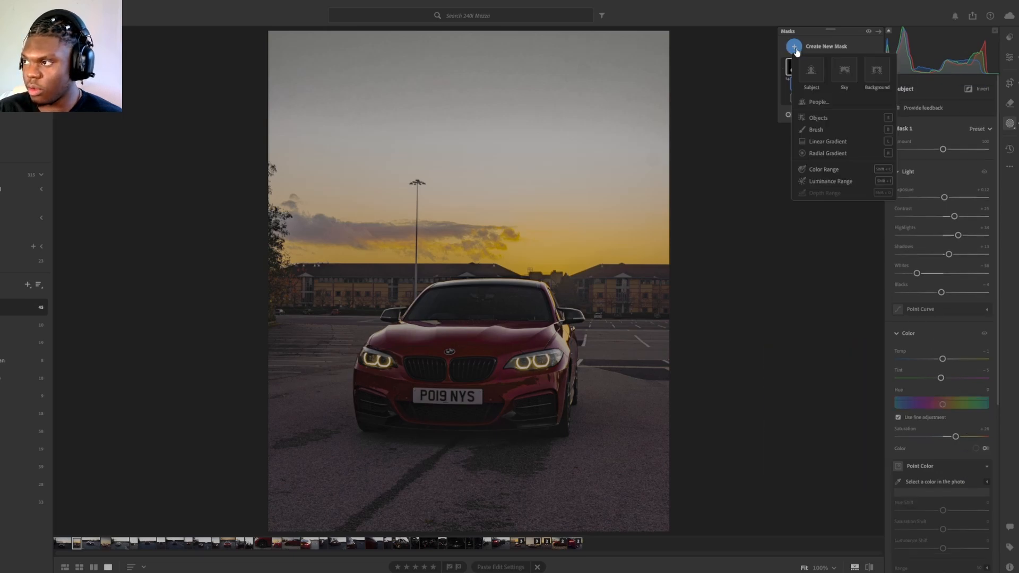
click(850, 78)
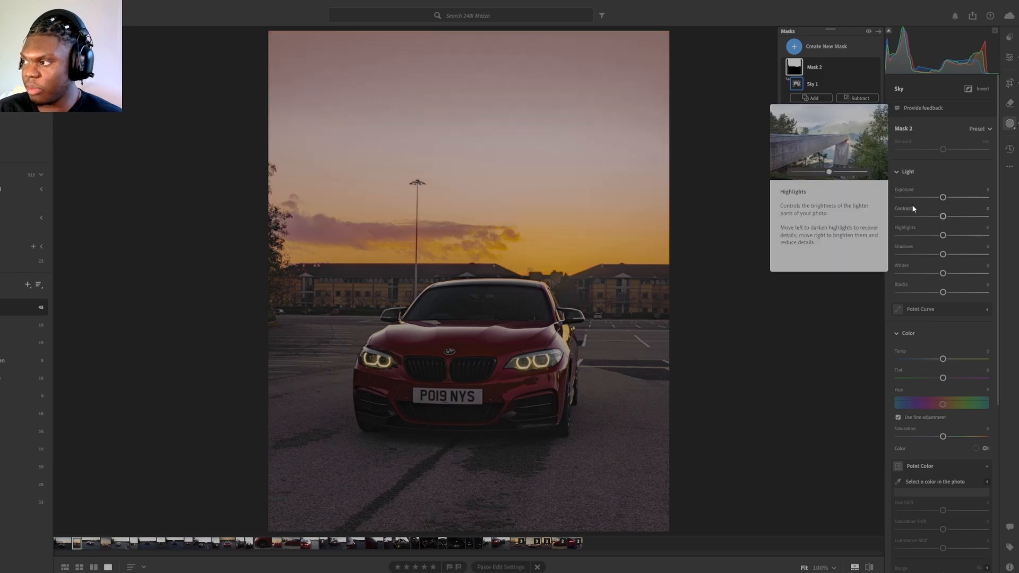
drag(942, 198, 943, 201)
double_click(943, 199)
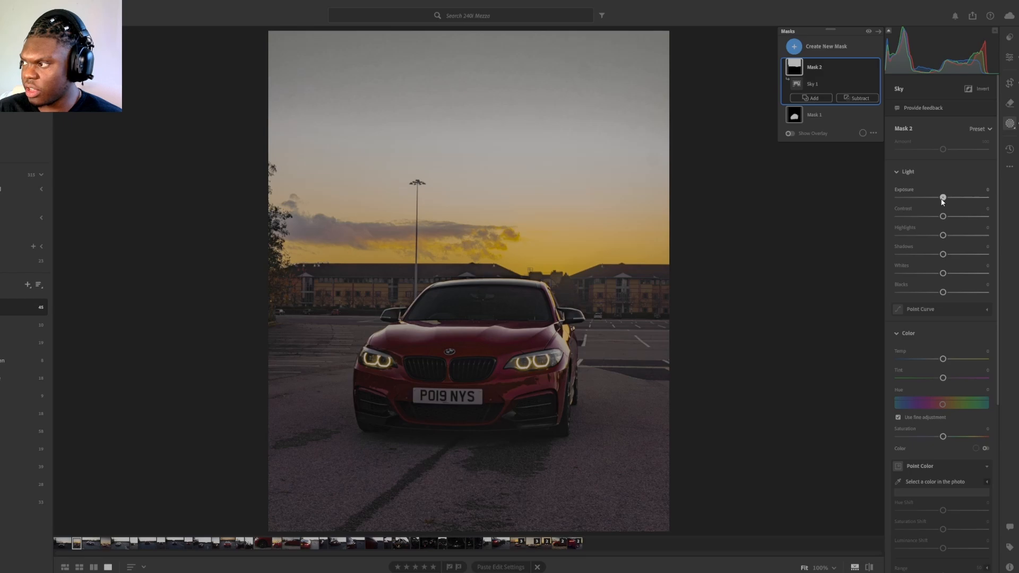
mouse_move(943, 216)
mouse_down()
mouse_move(957, 226)
mouse_move(939, 221)
mouse_move(952, 237)
mouse_move(937, 237)
mouse_move(952, 241)
mouse_move(938, 233)
mouse_up()
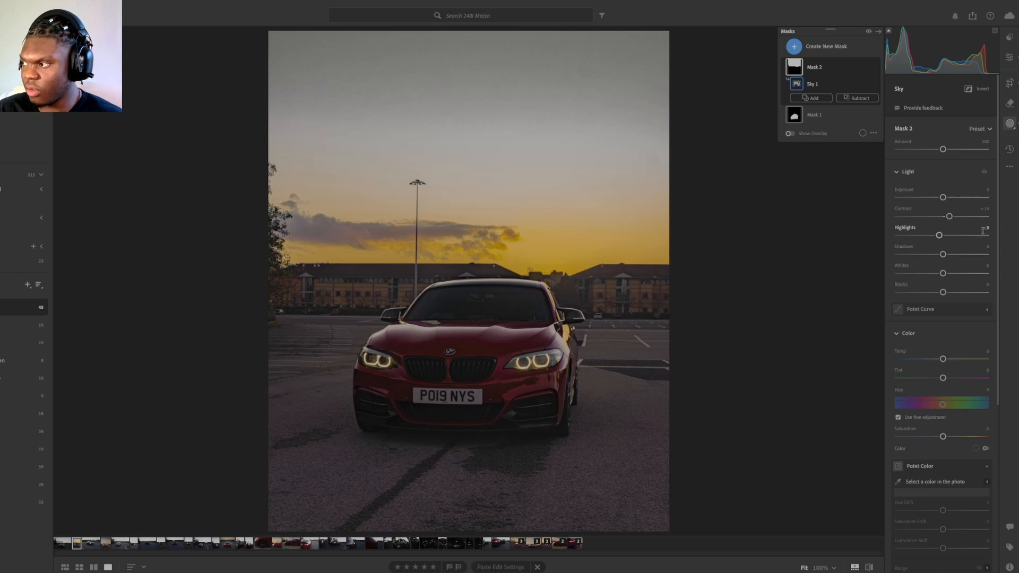
drag(943, 255, 948, 278)
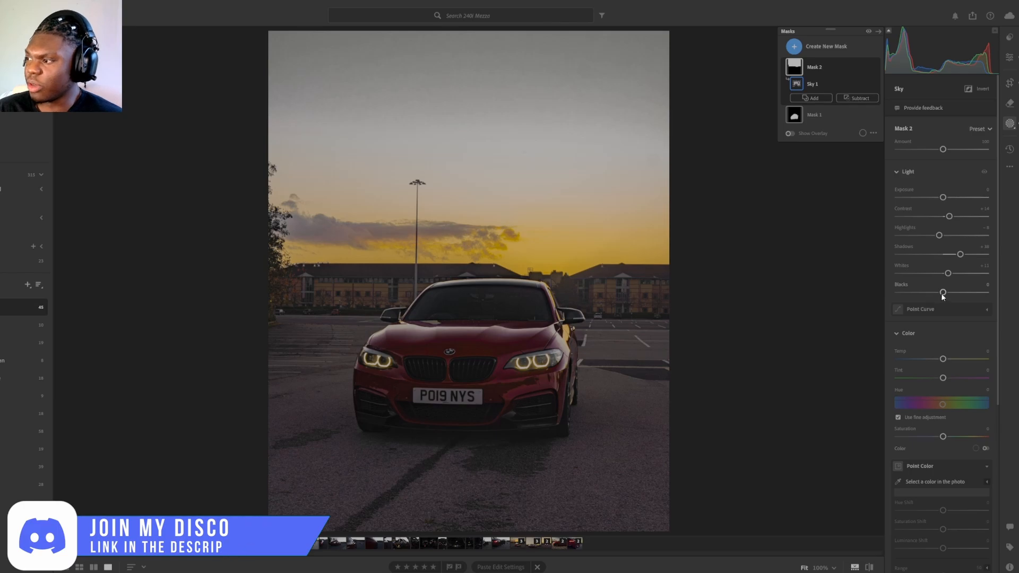
mouse_move(942, 292)
mouse_down()
mouse_move(966, 306)
mouse_move(935, 297)
mouse_move(954, 305)
mouse_move(953, 292)
mouse_move(883, 295)
mouse_move(953, 304)
mouse_up()
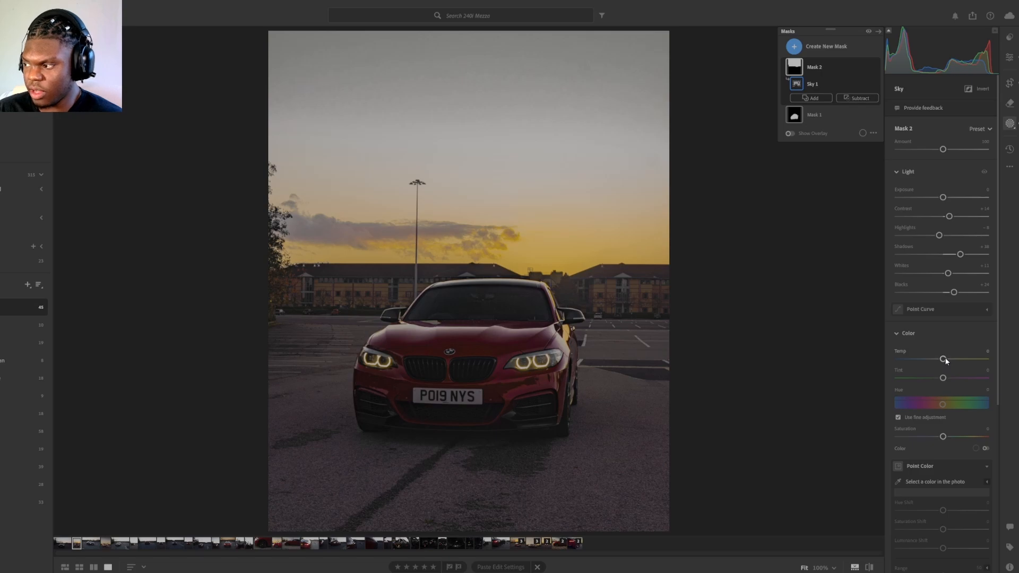
Step: Set the sky mask's temperature to about +15, saturation to about +20 and tint to about -30
drag(945, 361, 950, 361)
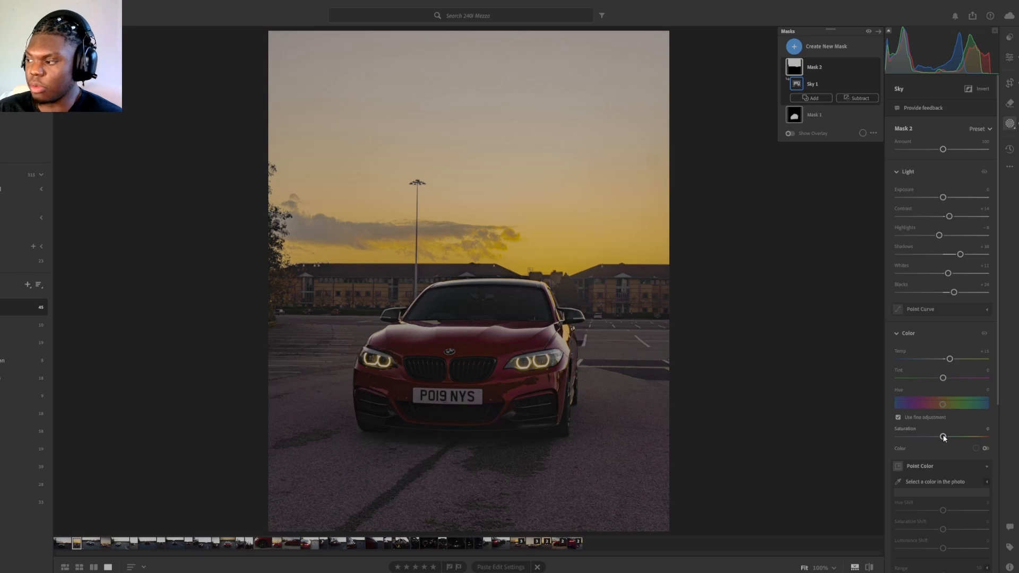
drag(944, 437, 967, 449)
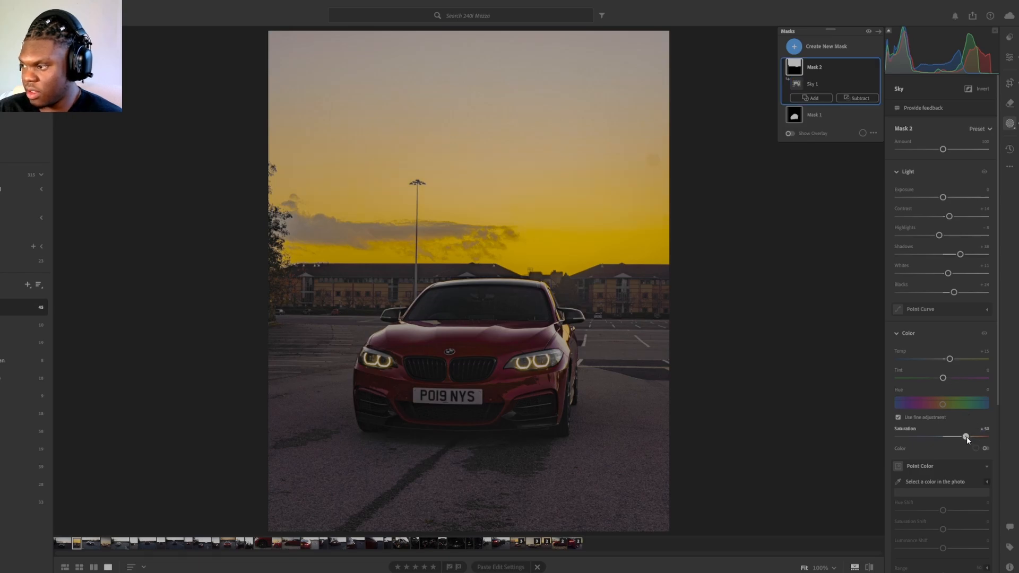
mouse_move(966, 438)
mouse_down()
mouse_move(941, 436)
mouse_move(953, 437)
mouse_up()
mouse_move(943, 379)
mouse_down()
mouse_move(924, 379)
mouse_move(938, 380)
mouse_up()
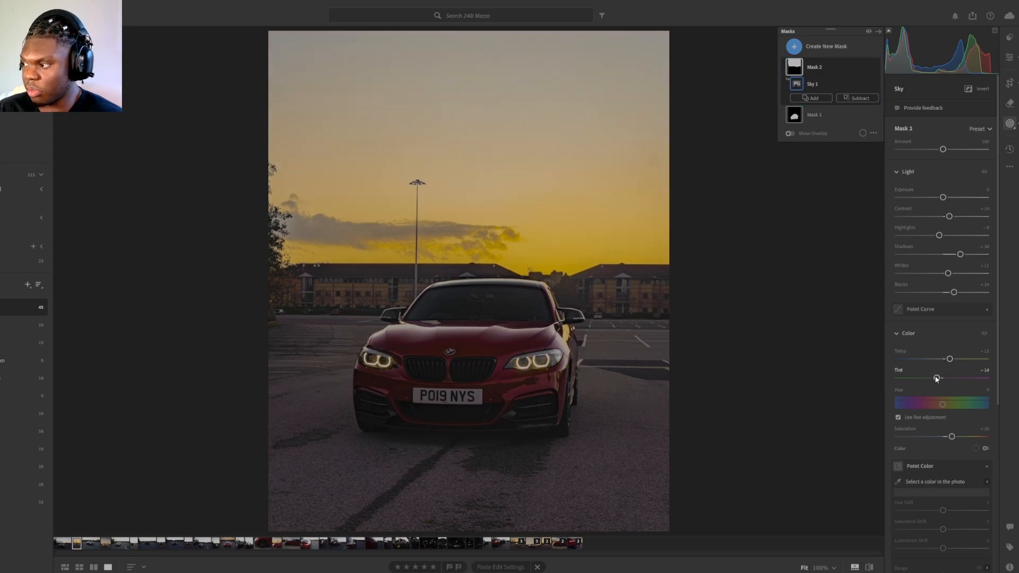
drag(937, 378, 928, 380)
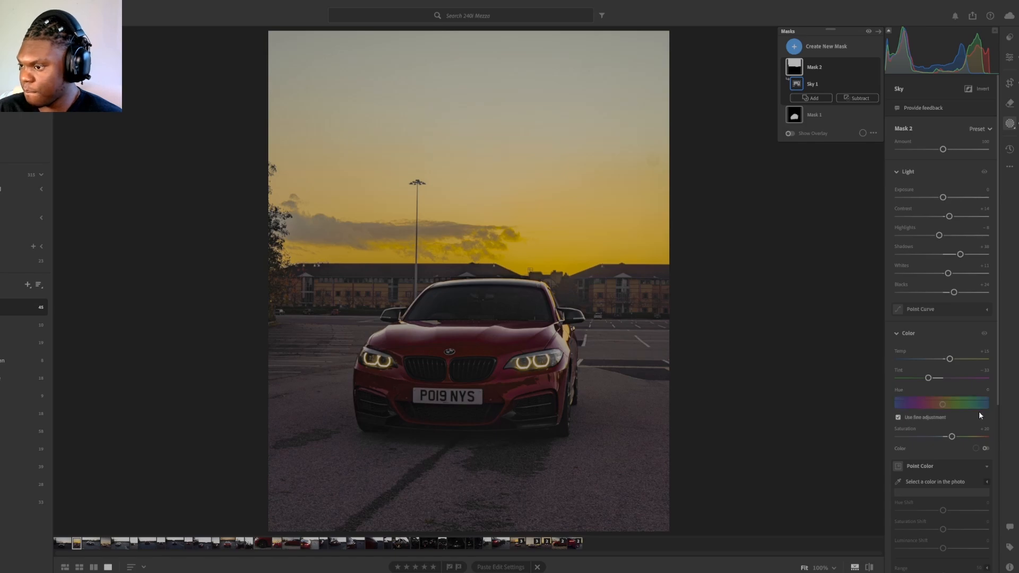
Step: Soften the sky mask by setting texture to about -42, clarity to about -25 and dehaze to about -21
scroll(979, 412, down, 3)
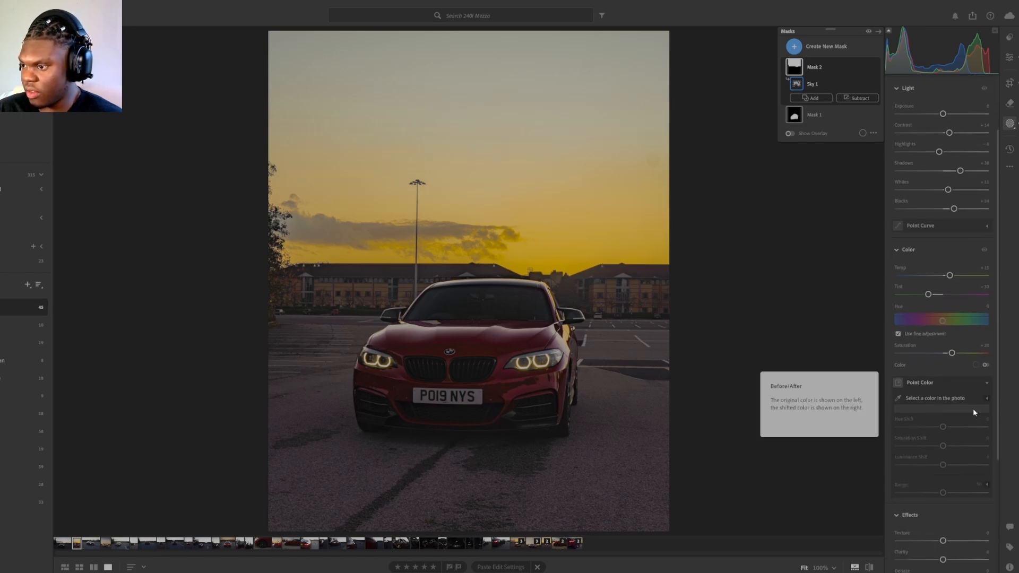
scroll(973, 410, down, 2)
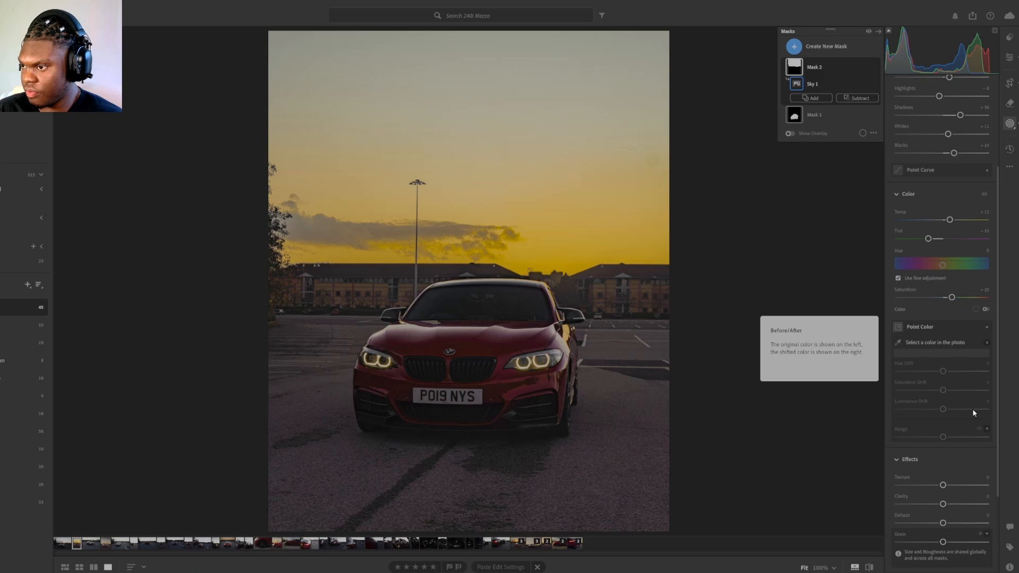
scroll(973, 412, down, 1)
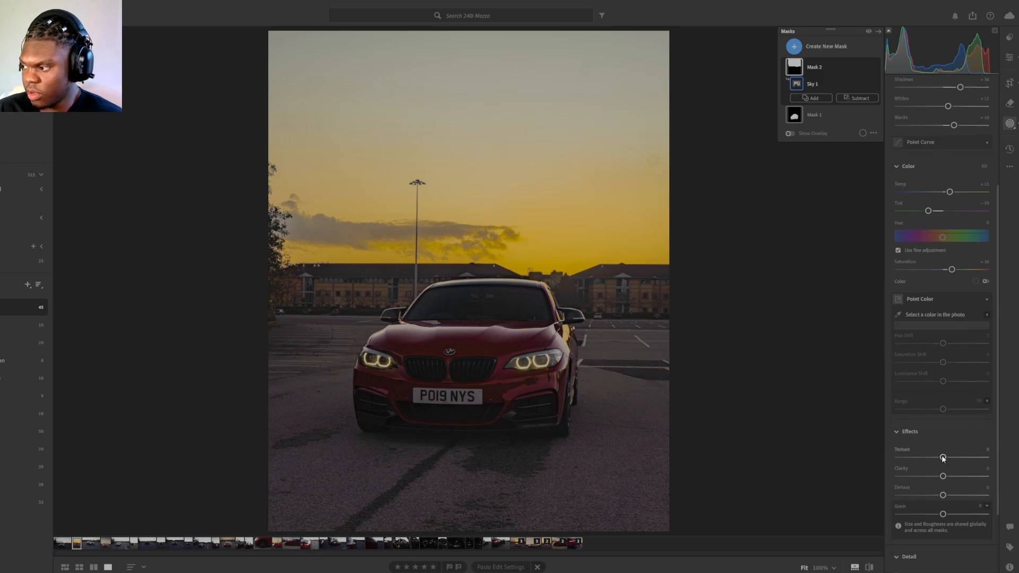
drag(943, 458, 934, 495)
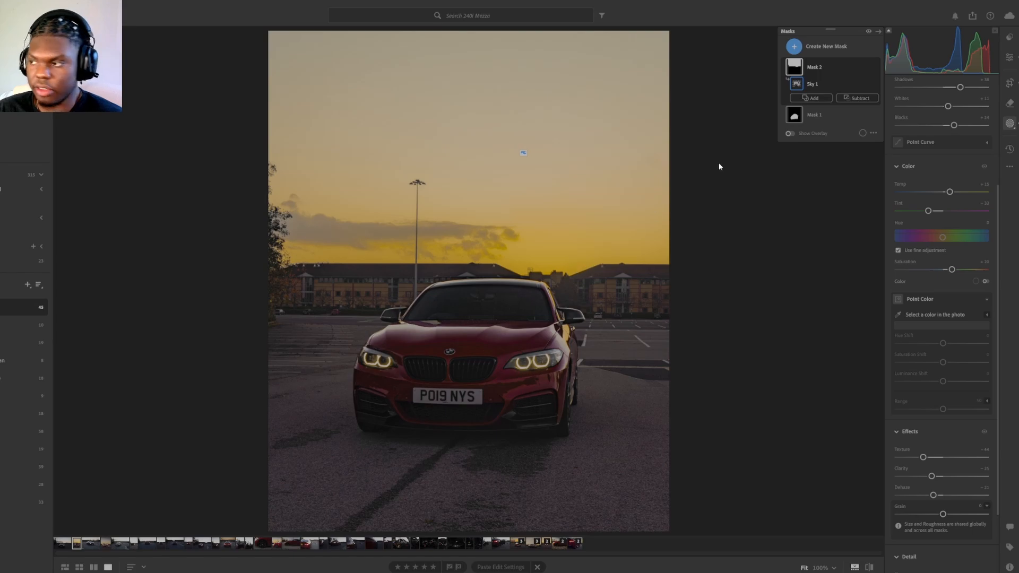
Step: Add a large radial gradient mask centred just outside the photo's upper-right corner and reaching in towards the car
key(shift+m)
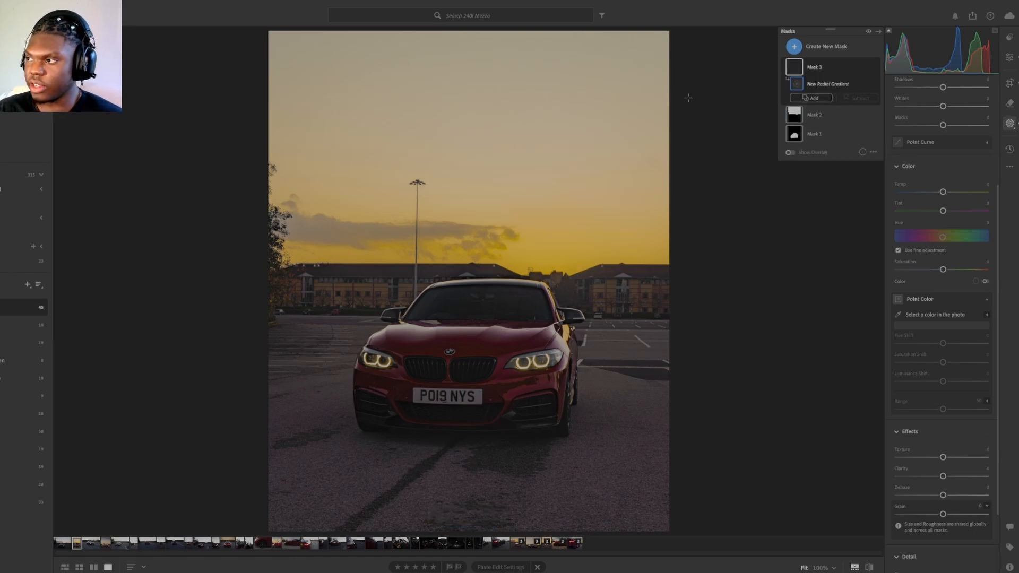
click(794, 48)
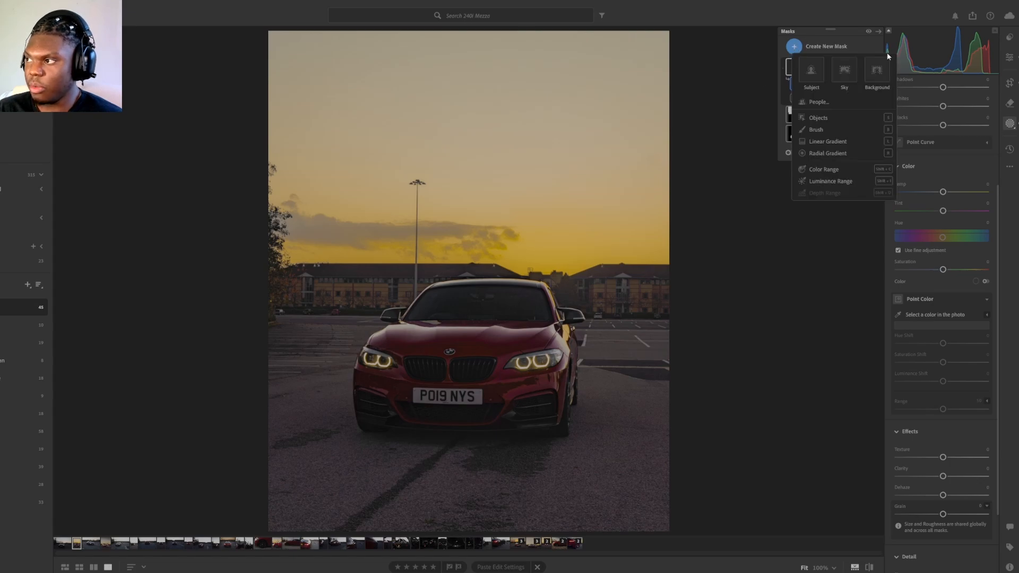
click(722, 138)
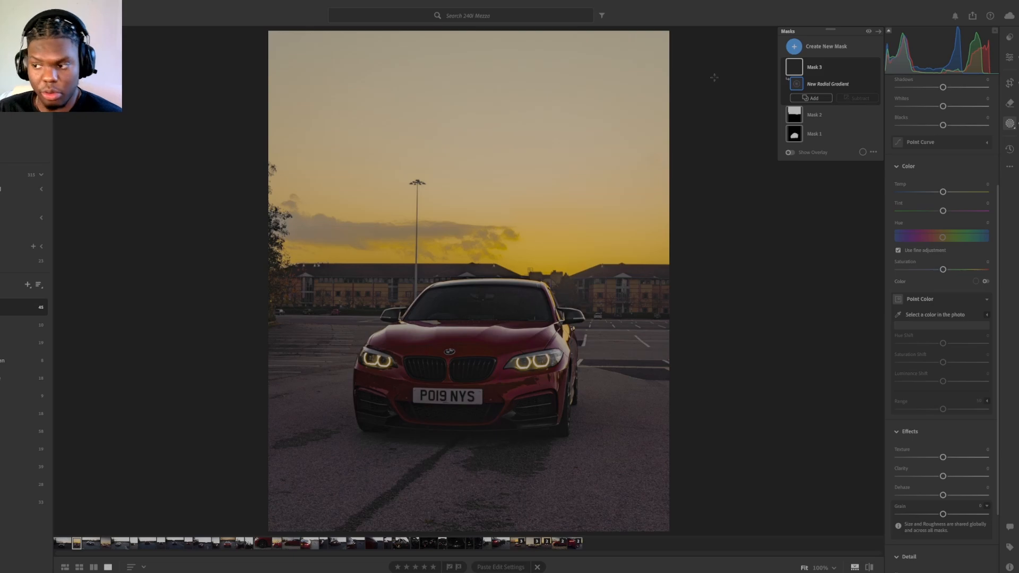
drag(716, 64, 494, 322)
drag(471, 334, 469, 334)
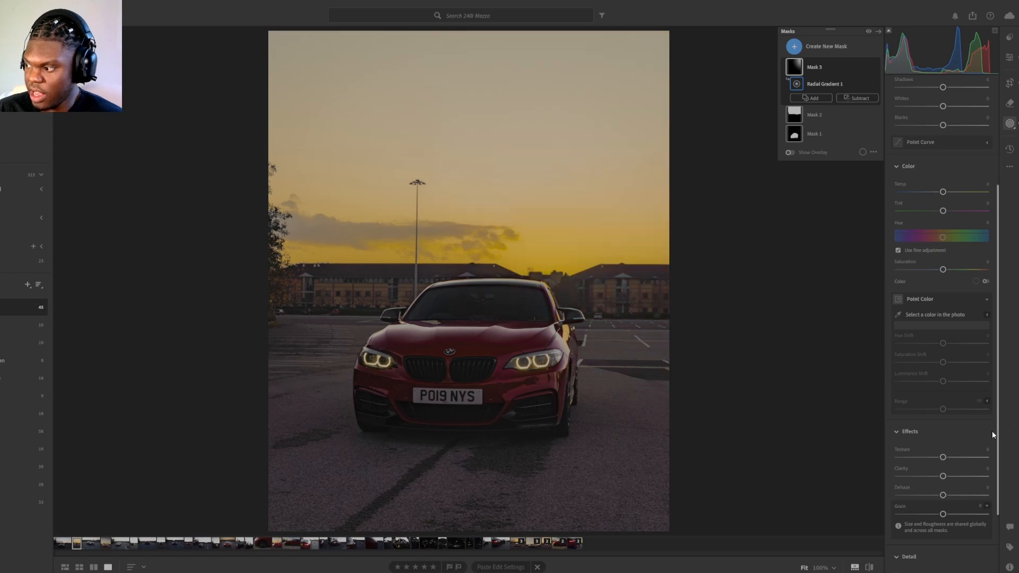
Step: Set the radial gradient mask's dehaze to about -80 and its amount to about 113
drag(941, 497, 906, 492)
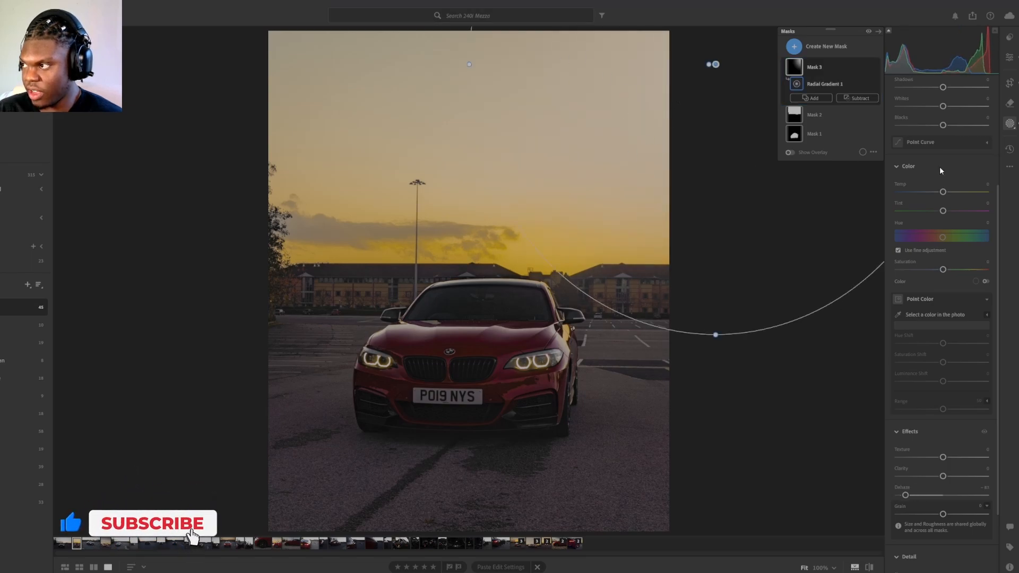
click(817, 83)
mouse_move(944, 149)
mouse_down()
mouse_move(969, 170)
mouse_move(952, 161)
mouse_up()
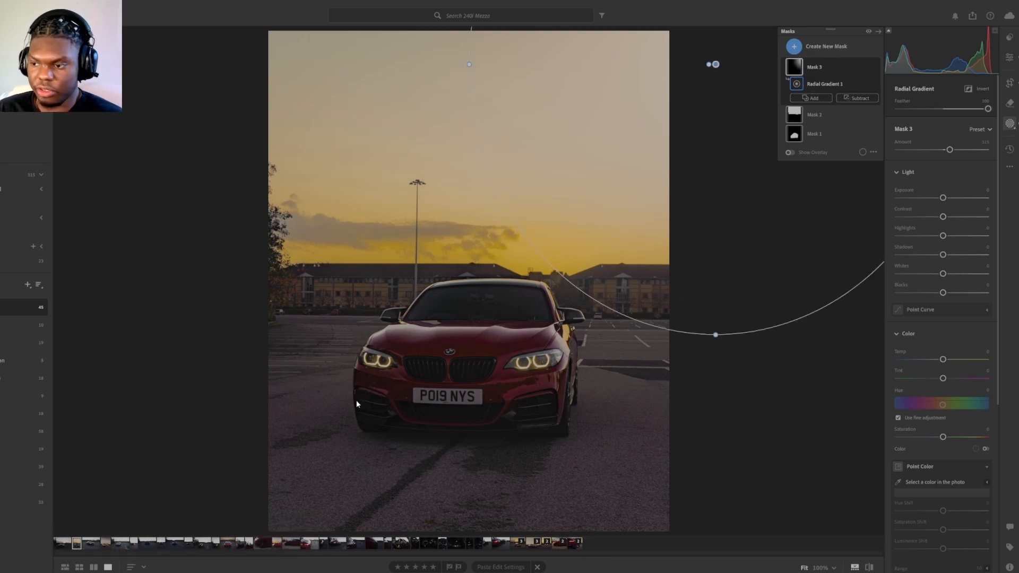
Step: Add a diagonal linear gradient over the photo's lower-left corner, with exposure about -0.28 and slightly lowered shadows
key(l)
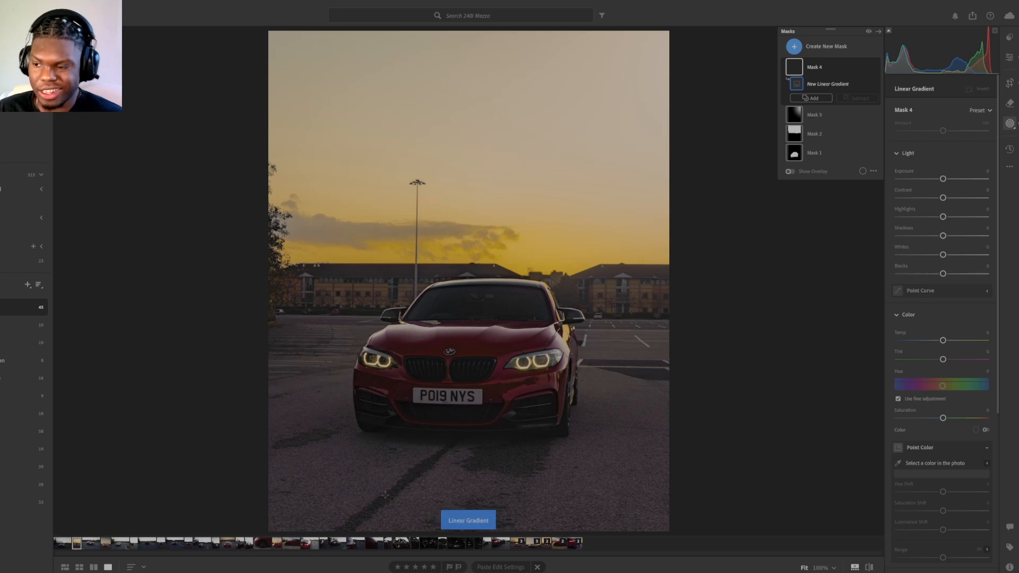
drag(273, 487, 317, 448)
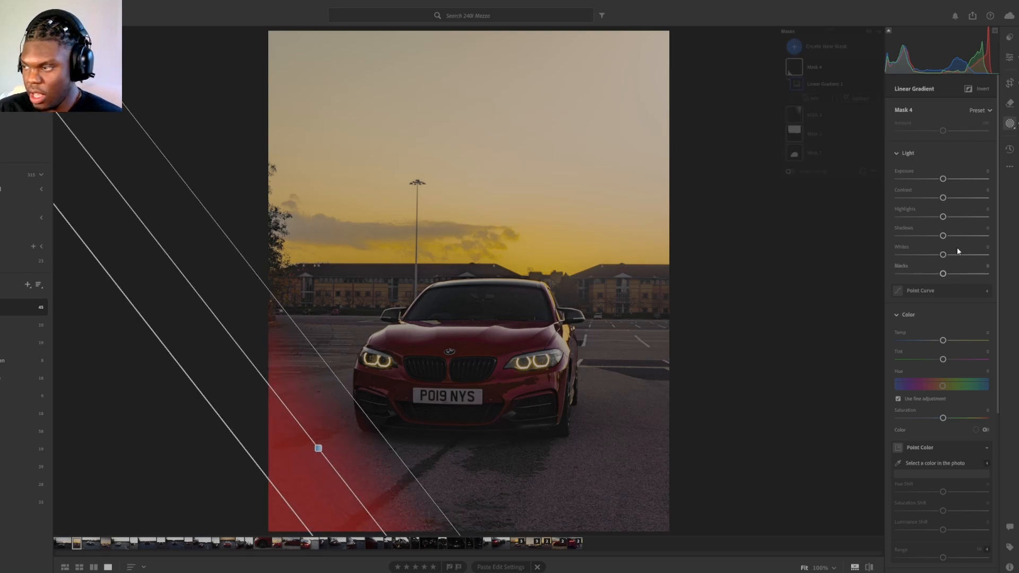
drag(940, 180, 938, 181)
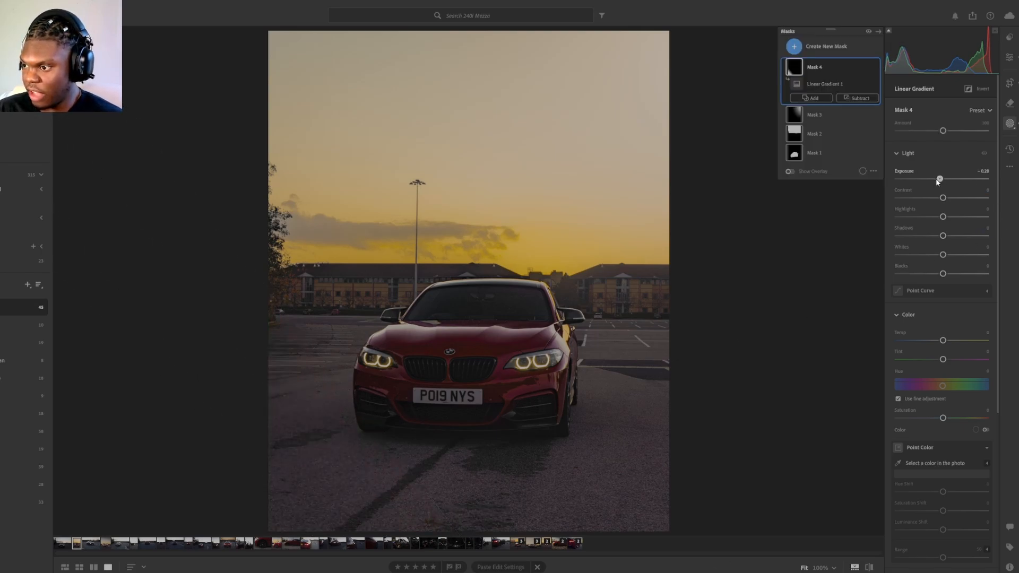
drag(942, 236, 937, 237)
Step: Add a horizontal linear gradient over the asphalt at the photo's bottom edge and set its exposure to about -0.14
key(m)
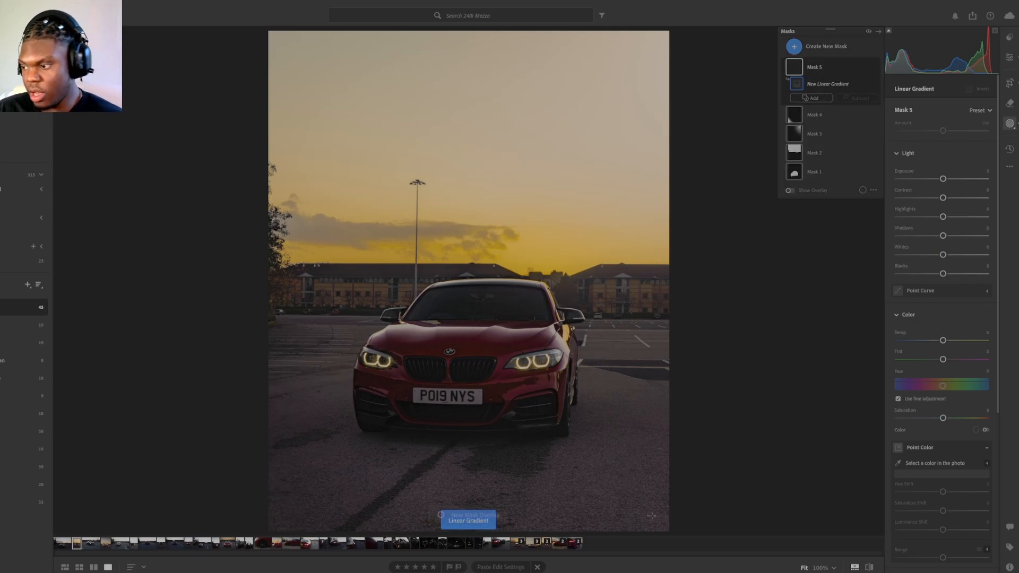
drag(650, 514, 651, 428)
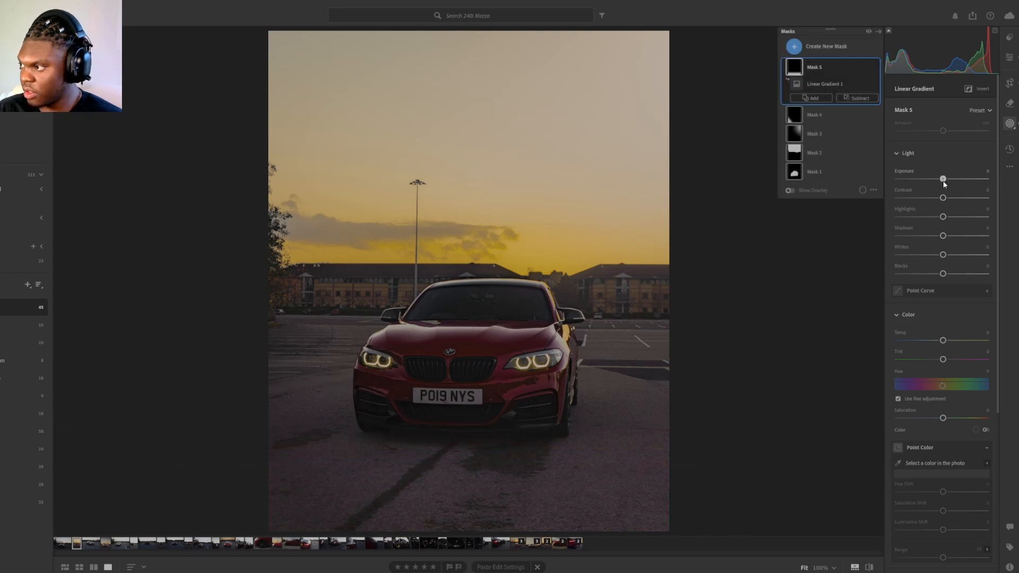
drag(943, 179, 941, 183)
Step: Add a linear gradient from the photo's top edge down to the rooftops and set its exposure to about -0.44
key(m)
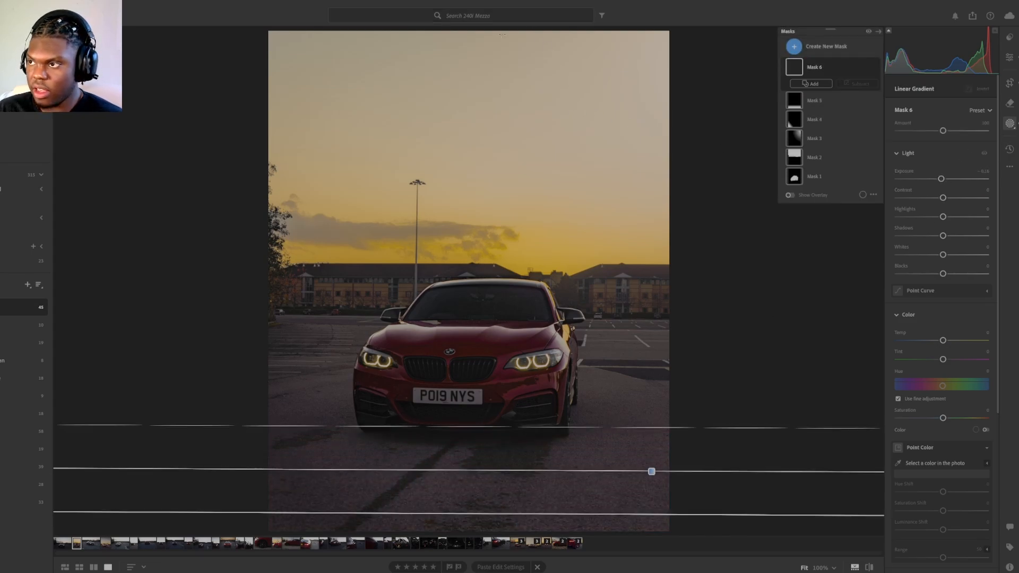
drag(485, 41, 509, 285)
drag(943, 179, 938, 183)
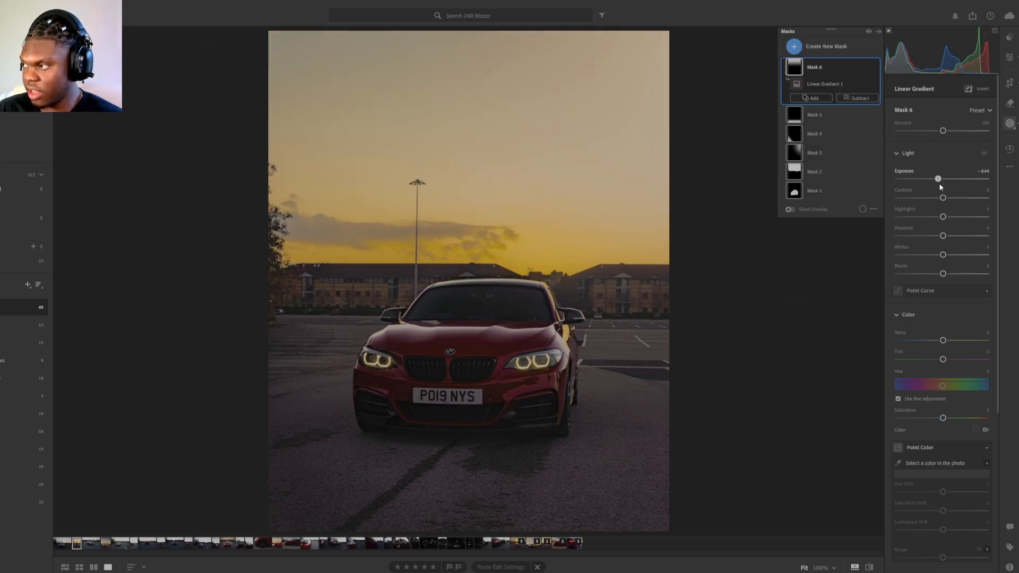
Step: Create a new mask that selects the photo's background around the car
click(801, 52)
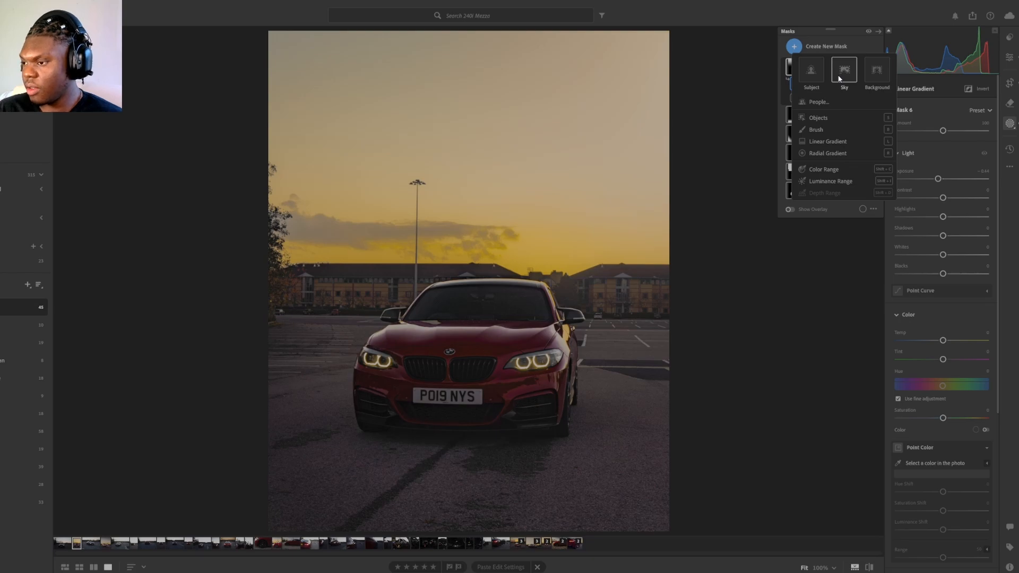
click(630, 227)
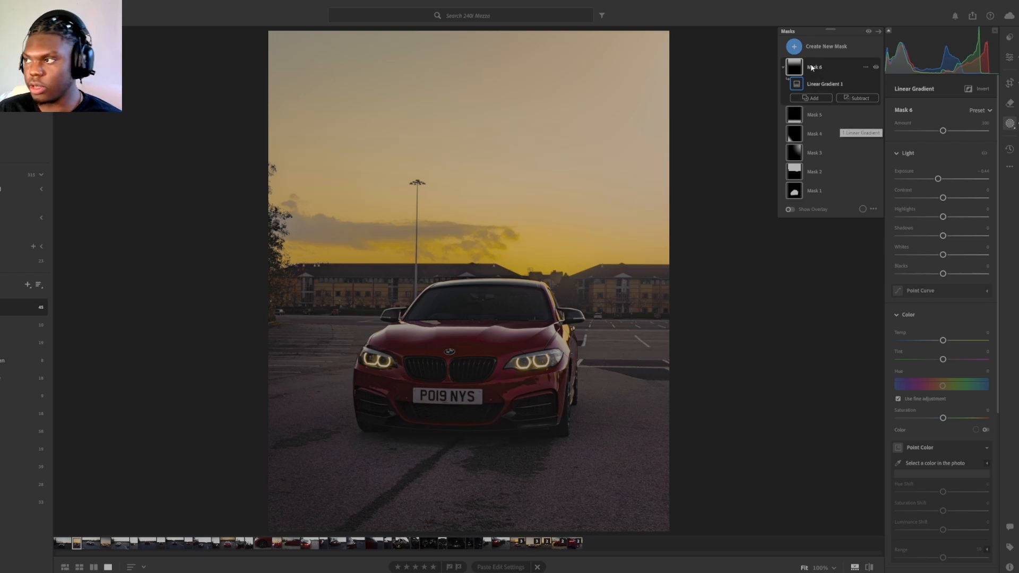
click(810, 47)
click(876, 72)
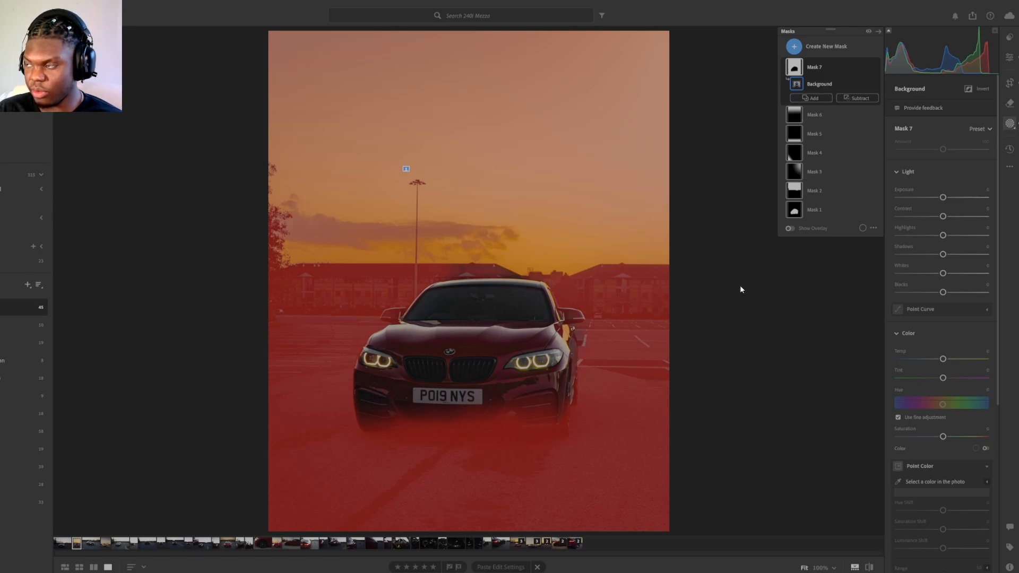
Step: Subtract the lower edge of the car's front bumper from the background mask with a brush
click(857, 98)
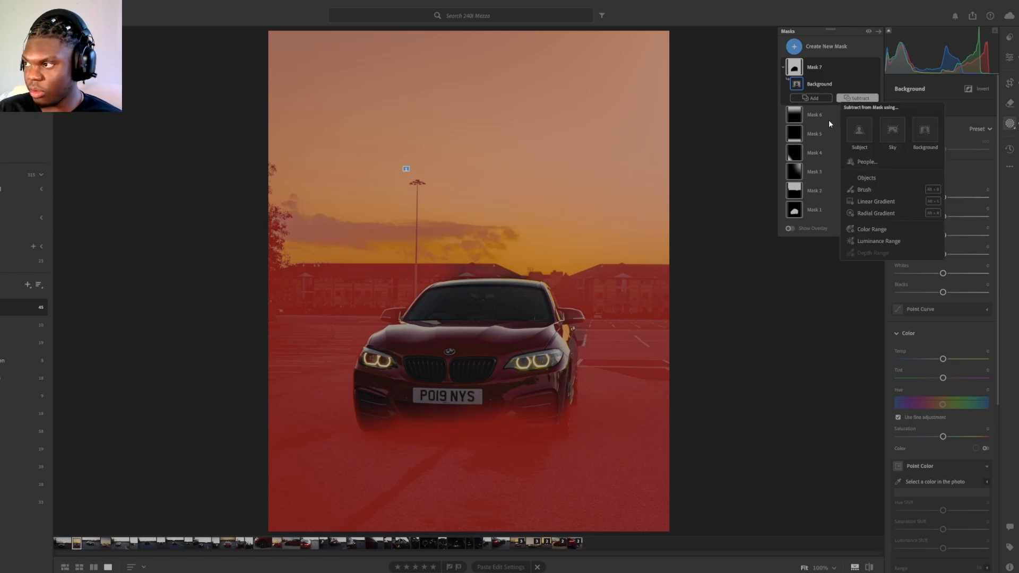
click(877, 189)
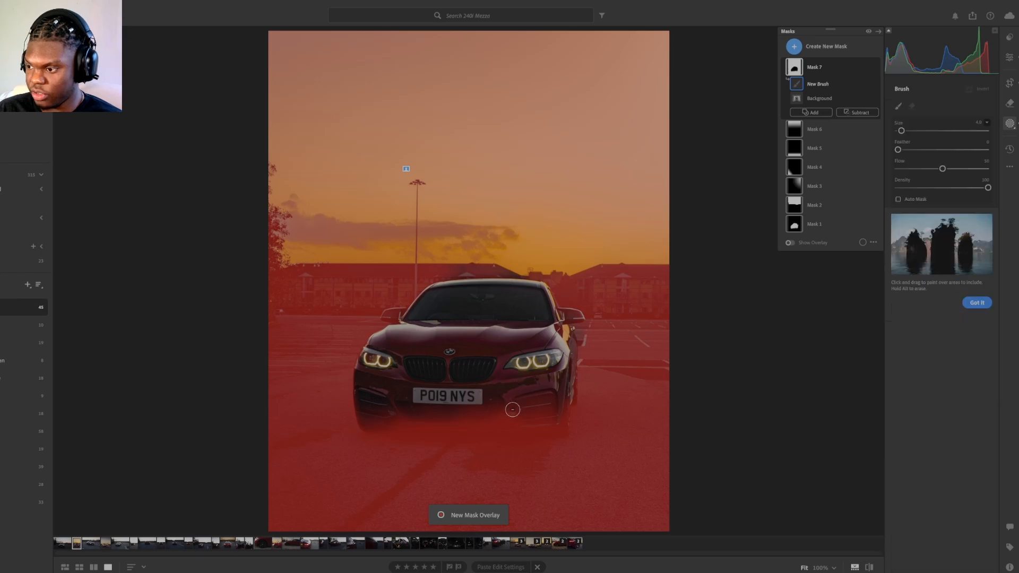
mouse_move(535, 421)
mouse_down()
mouse_move(462, 419)
mouse_move(492, 419)
mouse_up()
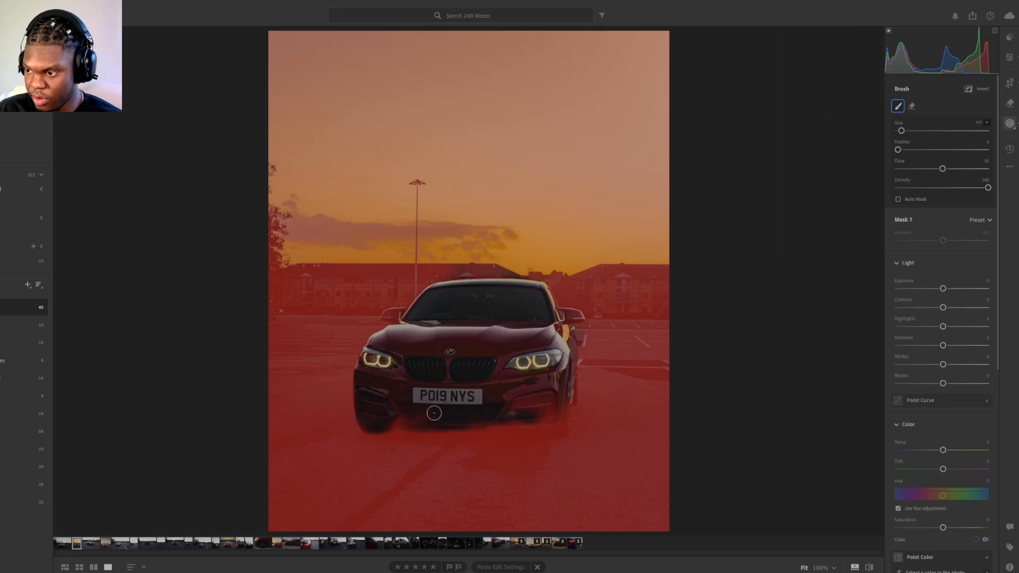
drag(422, 419, 435, 419)
scroll(490, 410, up, 3)
mouse_move(520, 407)
mouse_down()
mouse_move(543, 399)
mouse_move(532, 404)
mouse_move(548, 417)
mouse_up()
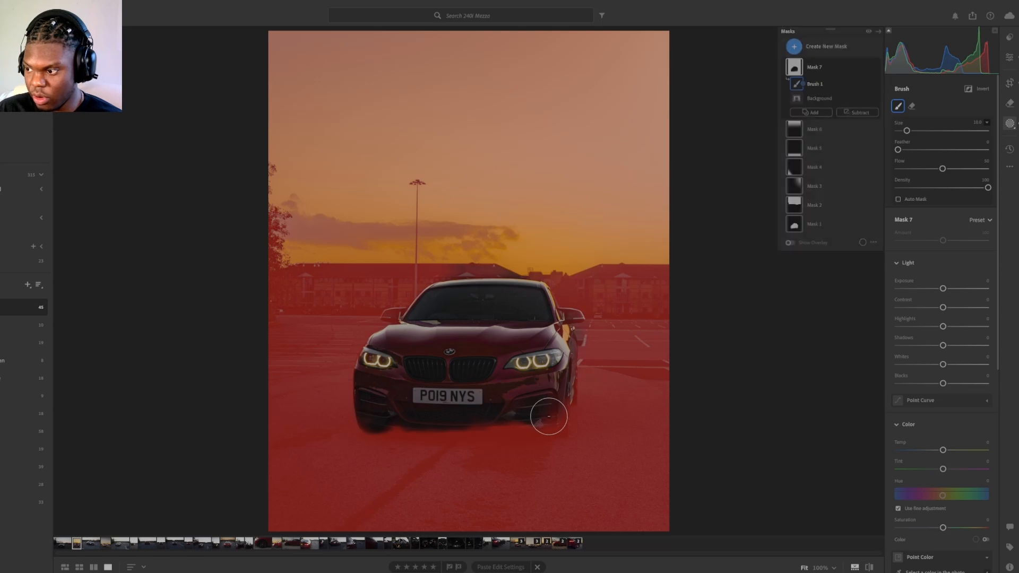
Step: Resize the subtracting brush and paint the bumper corner and front wheel below the right-hand headlight out of the background mask
scroll(534, 397, down, 1)
scroll(529, 404, up, 2)
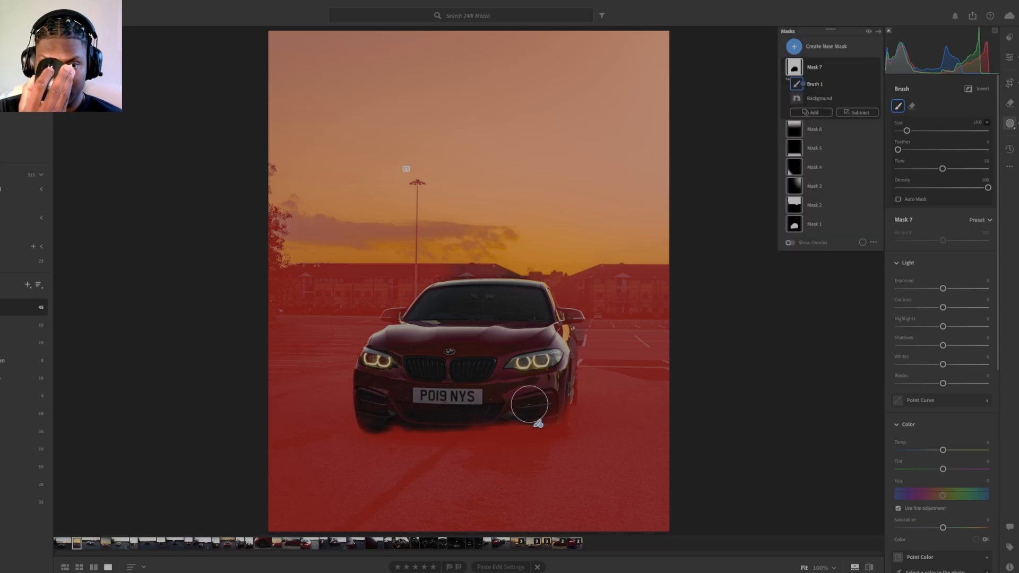
scroll(529, 404, up, 2)
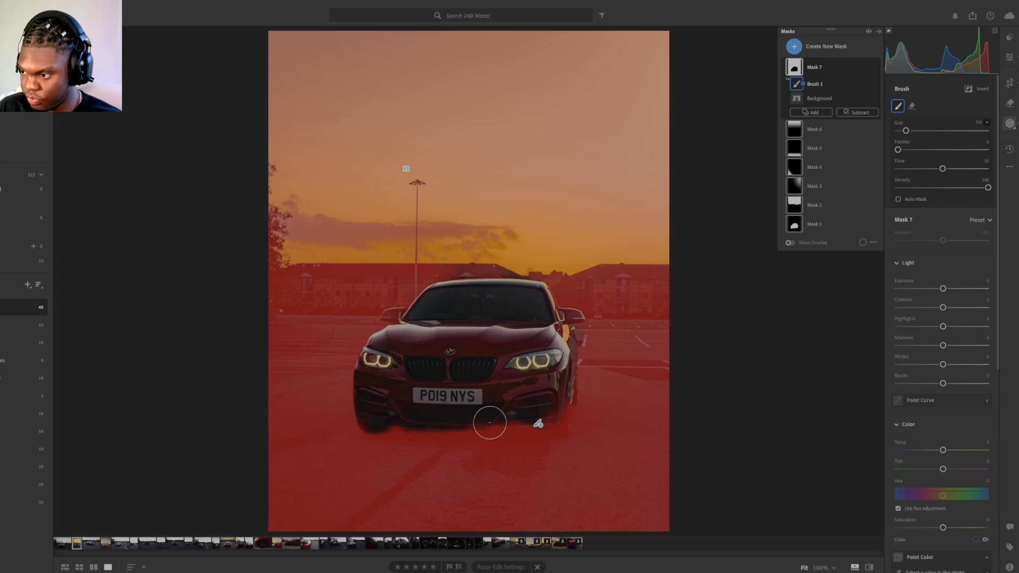
scroll(541, 409, down, 8)
mouse_move(542, 409)
mouse_down()
mouse_move(562, 423)
mouse_move(520, 430)
mouse_move(565, 378)
mouse_up()
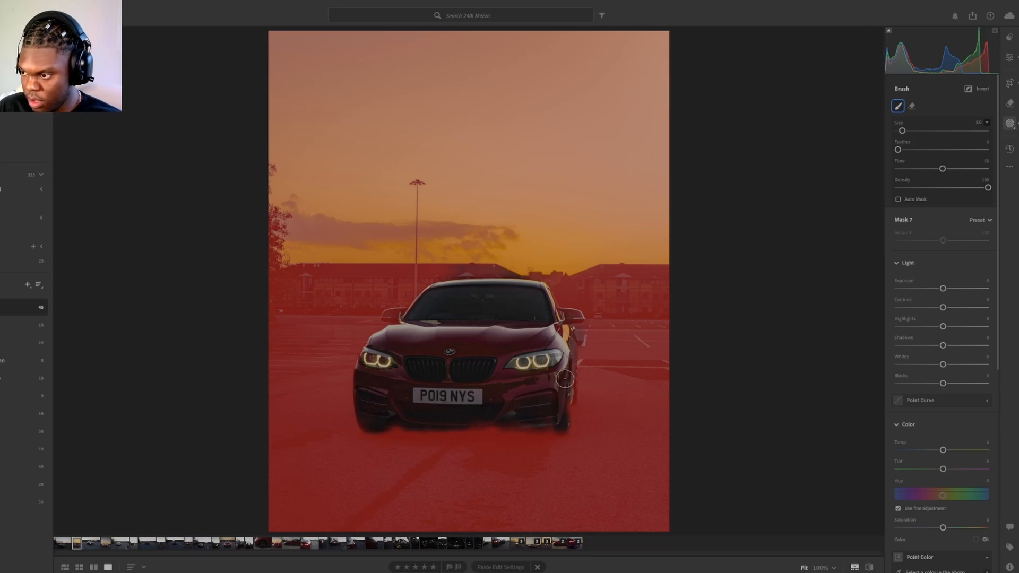
drag(568, 331, 570, 319)
key(ctrl+z)
Step: With a smaller brush, clear the background mask from the car's right-hand side, bumper underside and left-hand mirror
scroll(574, 390, down, 2)
click(572, 392)
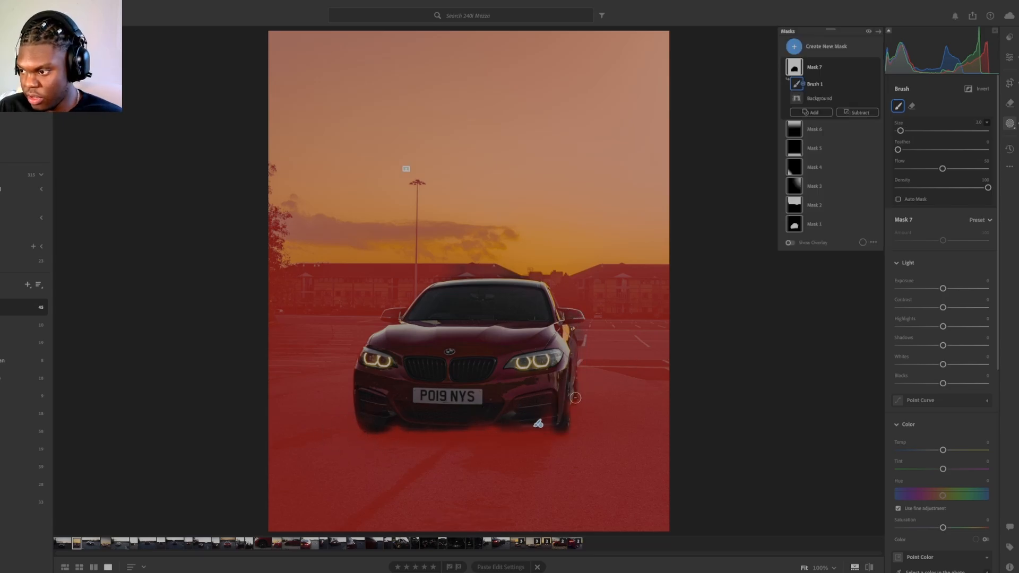
drag(572, 391, 579, 322)
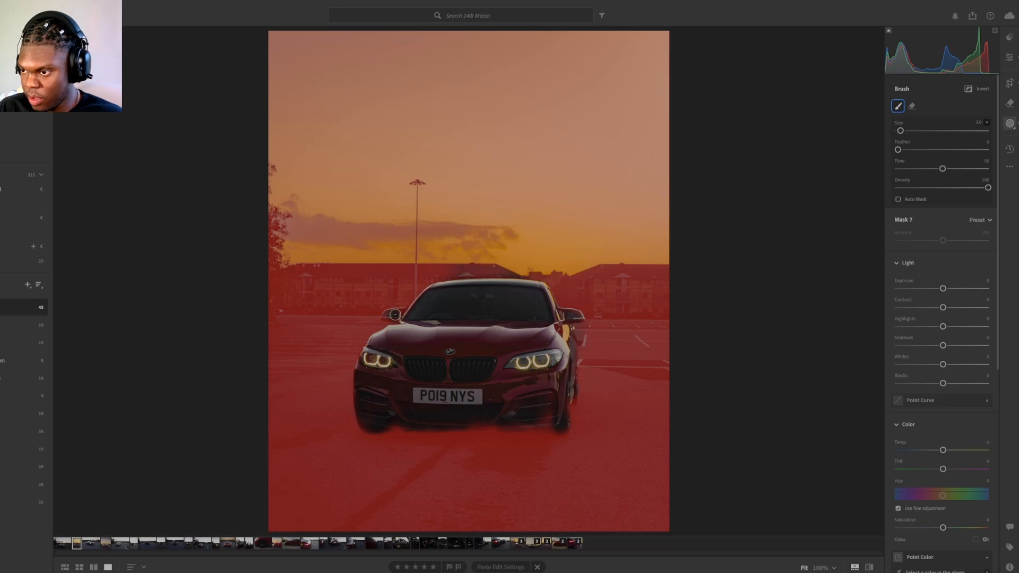
drag(509, 428, 411, 429)
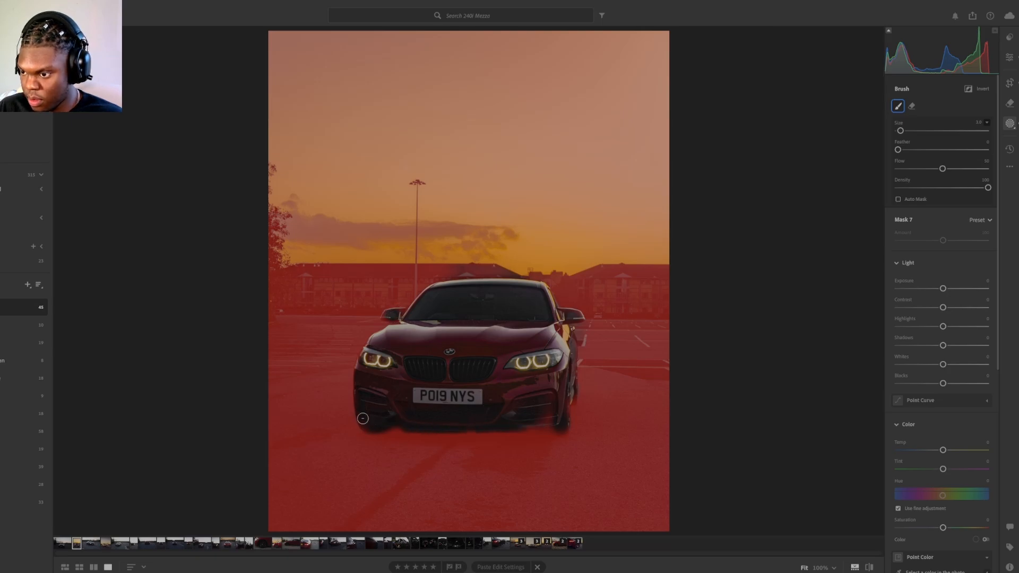
drag(387, 312, 388, 316)
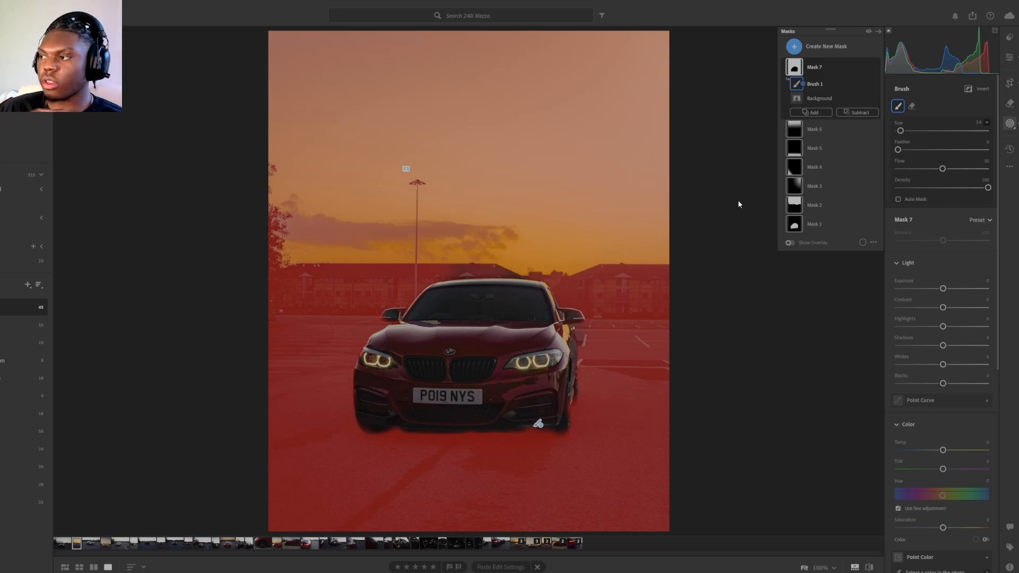
Step: Add brush strokes to the subject mask along the car's lower bumper to cover the missed areas
click(815, 227)
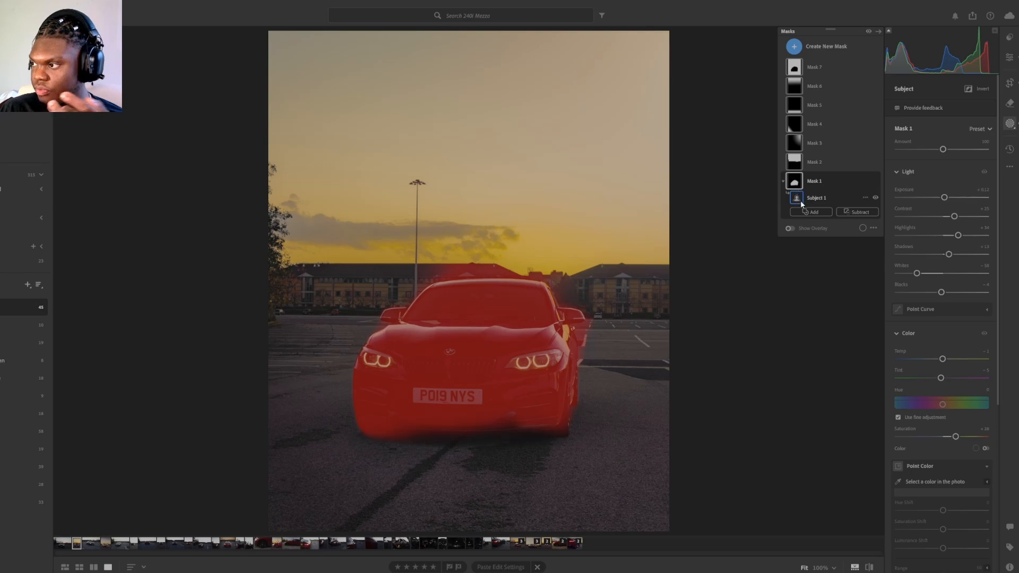
click(807, 212)
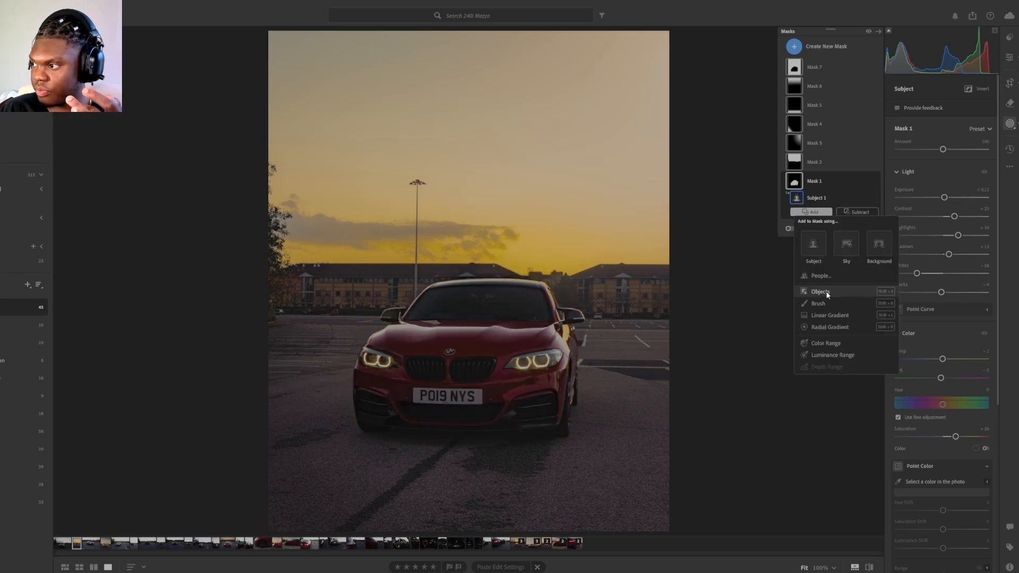
click(832, 302)
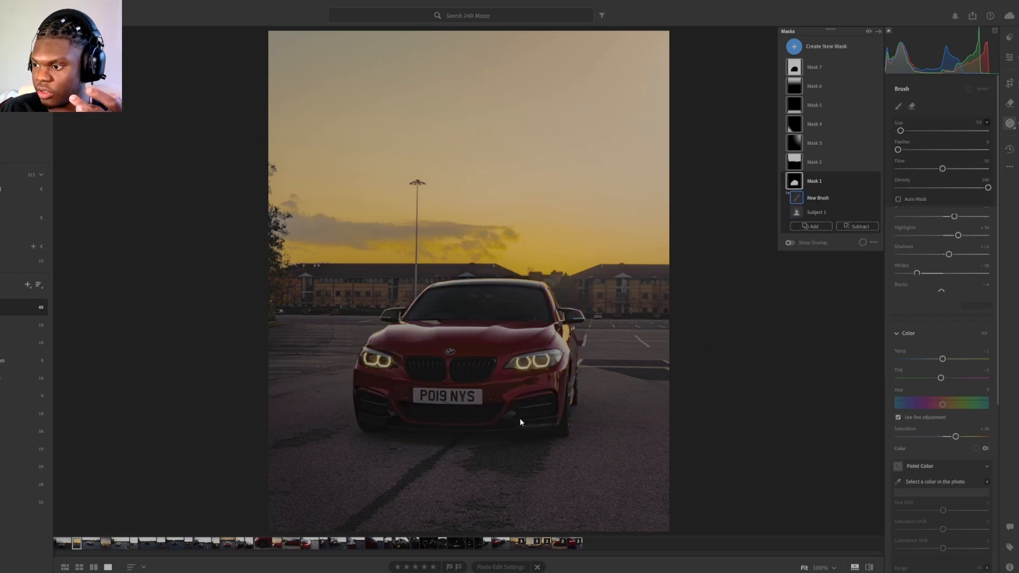
drag(516, 423, 447, 425)
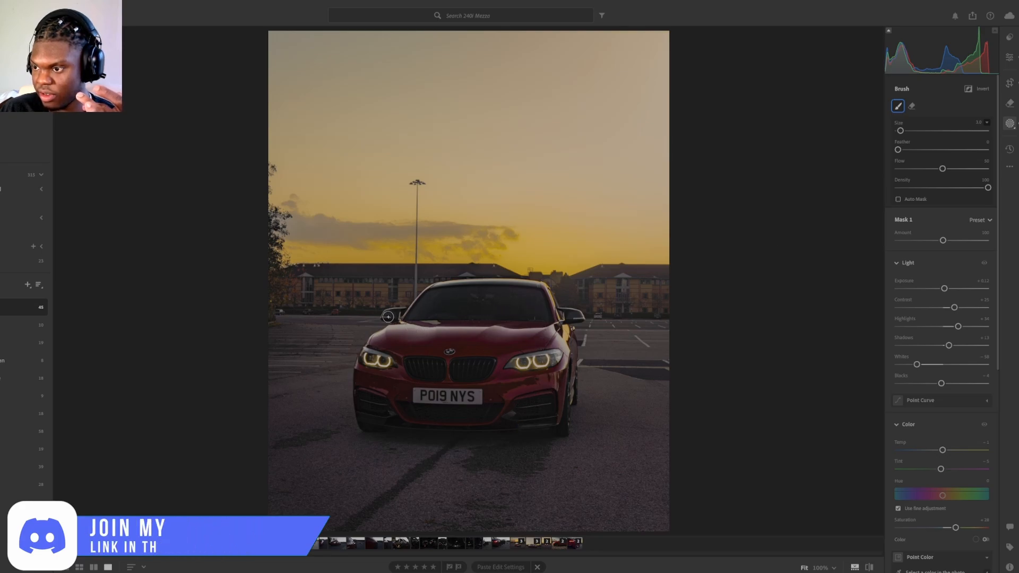
Step: Give the background mask exposure about -0.28, contrast about +13, slightly lowered remaining light values, texture -17, clarity about -11 and dehaze about +14
mouse_move(839, 135)
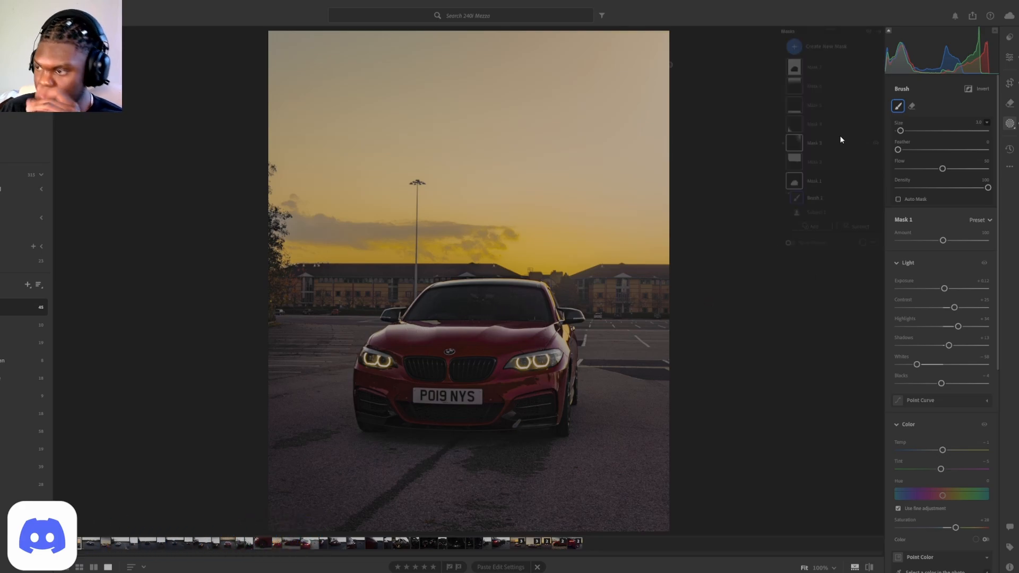
click(806, 72)
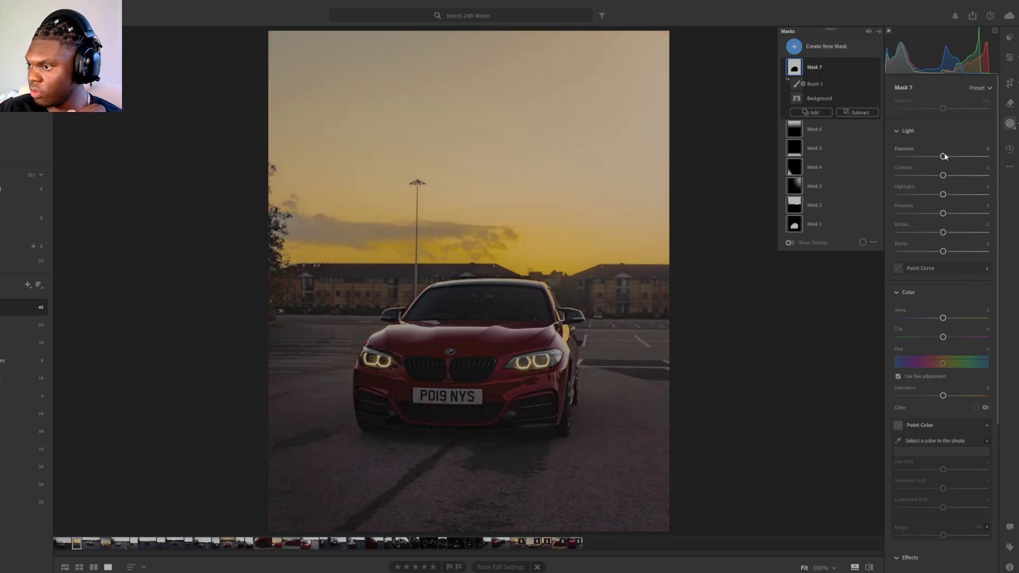
drag(941, 157, 940, 157)
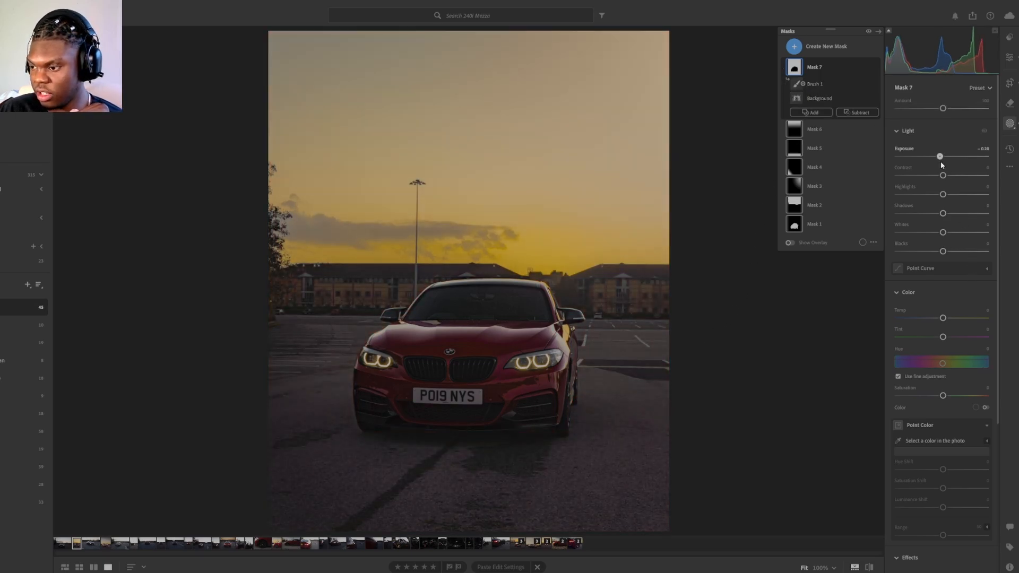
drag(943, 176, 942, 252)
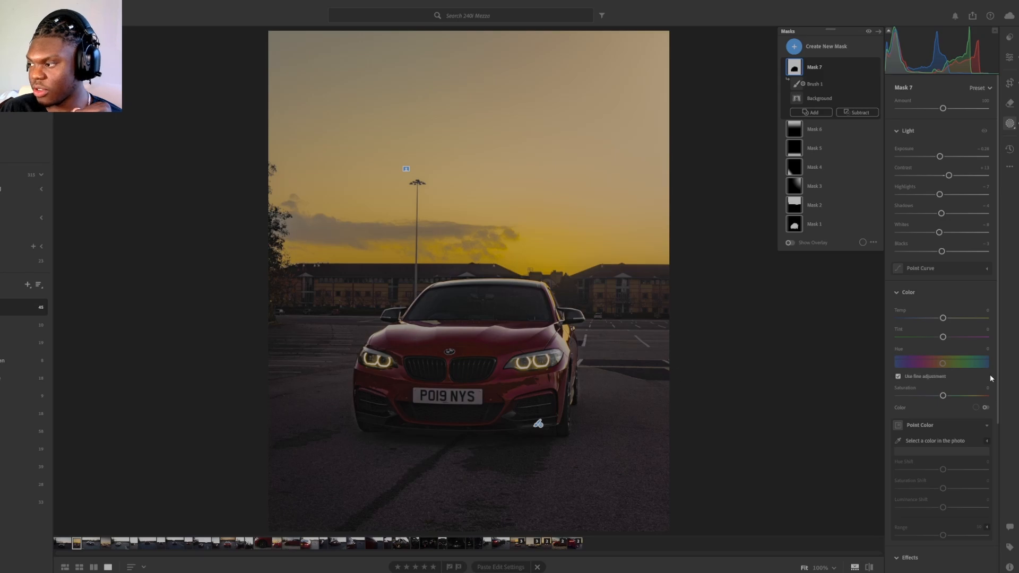
scroll(973, 414, down, 5)
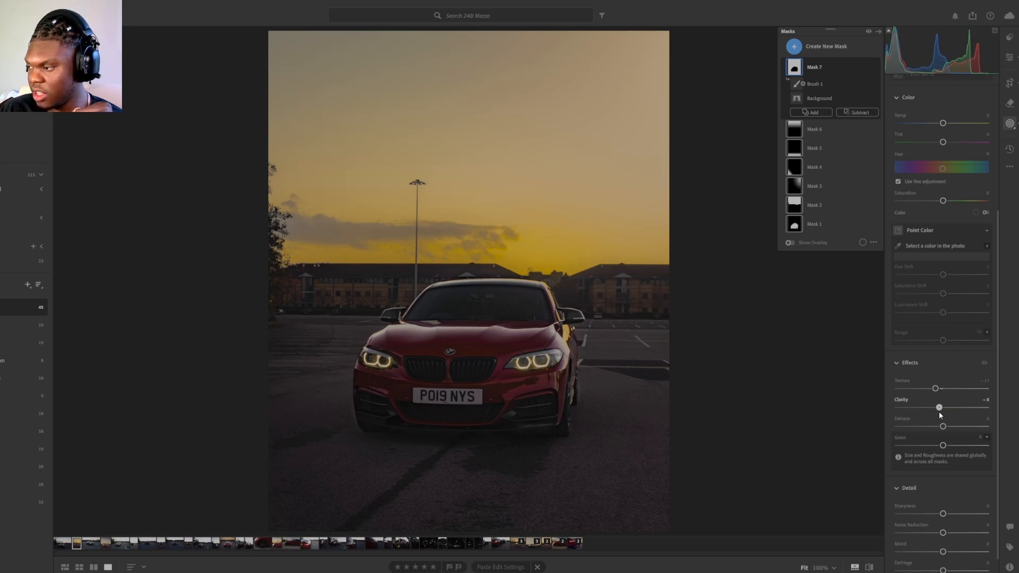
drag(935, 427, 950, 429)
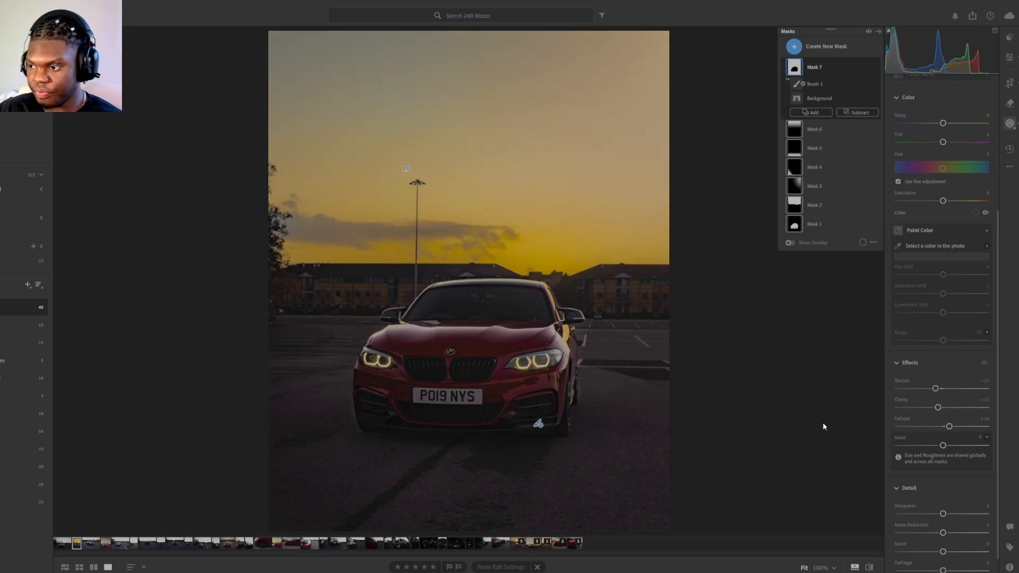
Step: Add a wide radial gradient mask centred on the car's hood, narrow it slightly and invert it
key(shift+m)
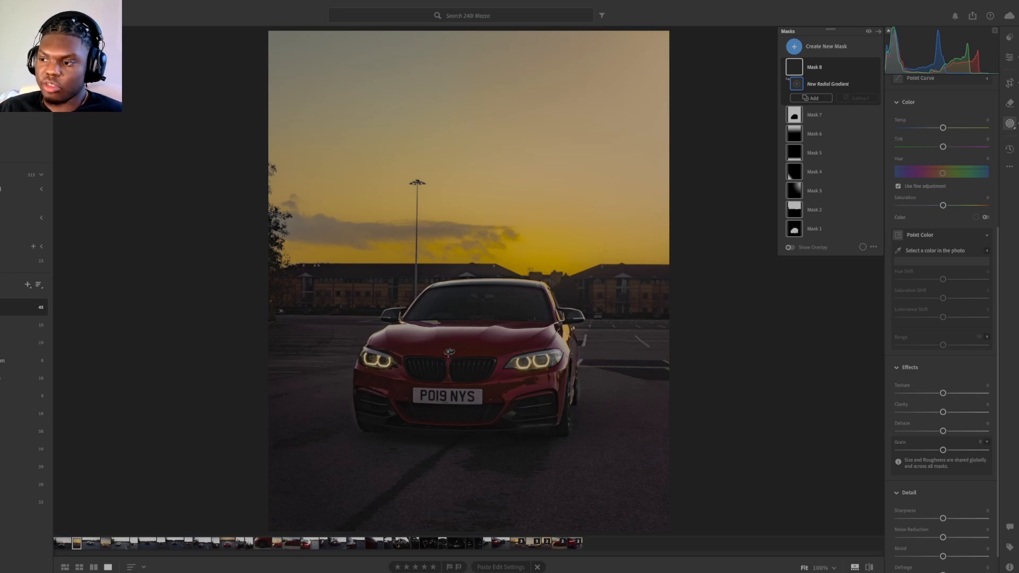
drag(449, 350, 687, 209)
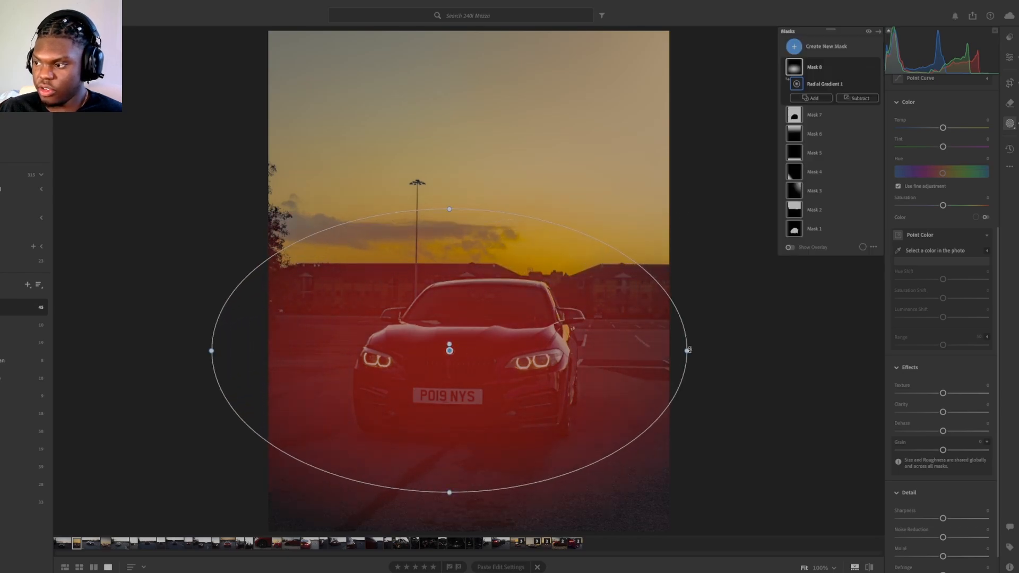
drag(688, 351, 676, 351)
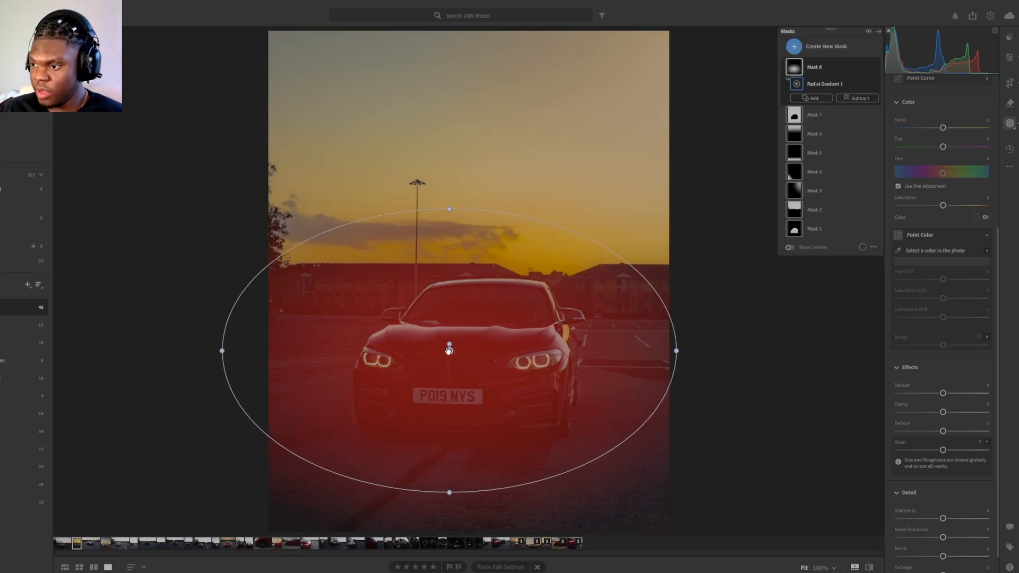
scroll(960, 212, up, 5)
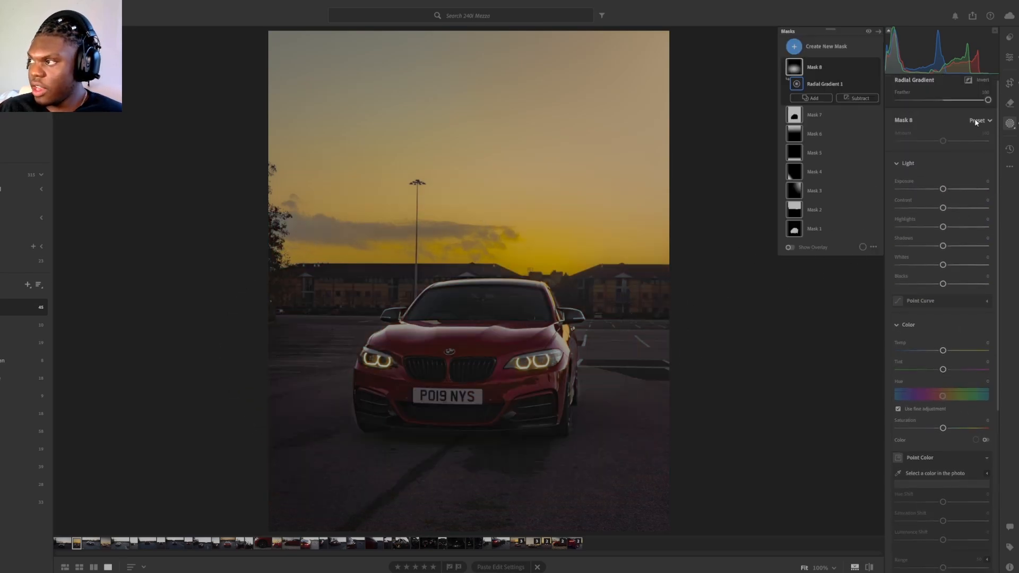
scroll(975, 122, up, 1)
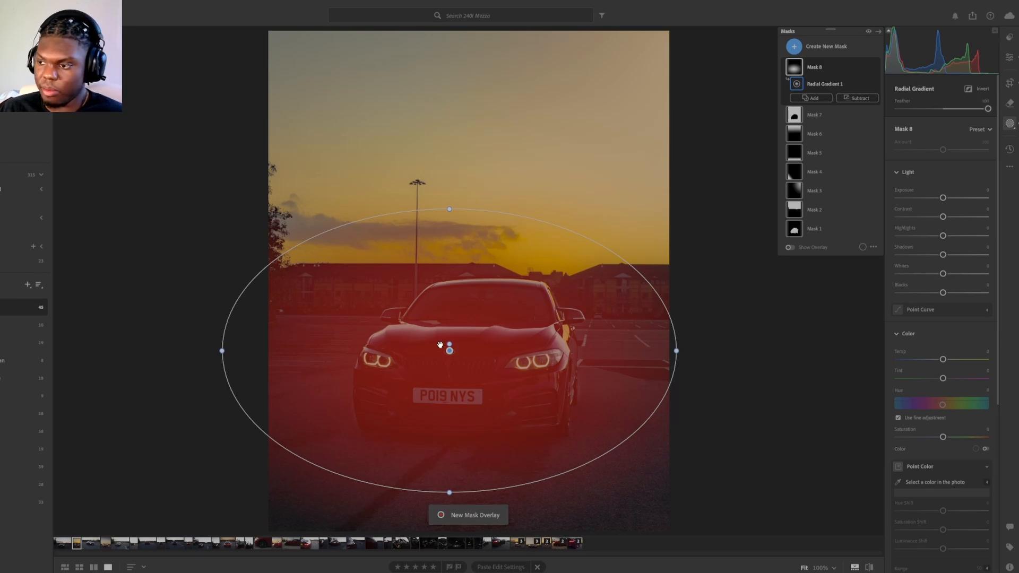
click(968, 89)
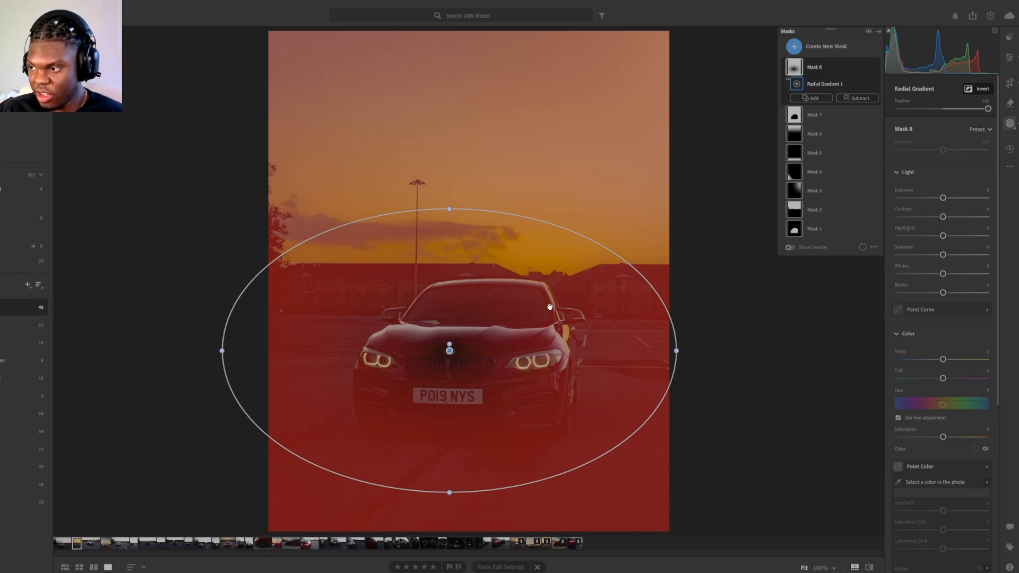
Step: Set the inverted radial mask's exposure to about -0.32, reduce its feather to about 29 and shift it slightly down and right over the car
mouse_move(942, 198)
mouse_down()
mouse_move(913, 203)
mouse_move(942, 199)
mouse_up()
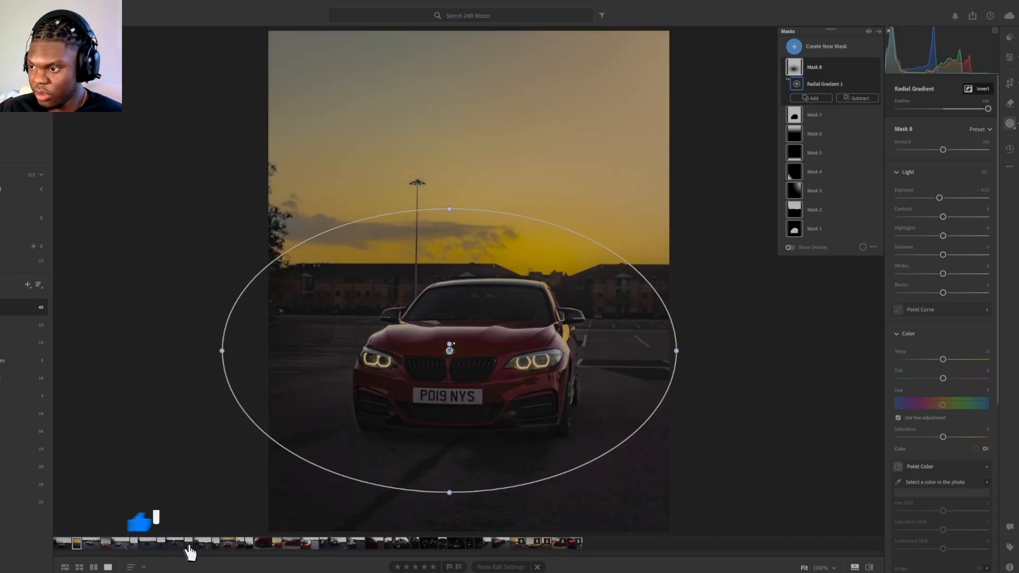
drag(451, 344, 517, 244)
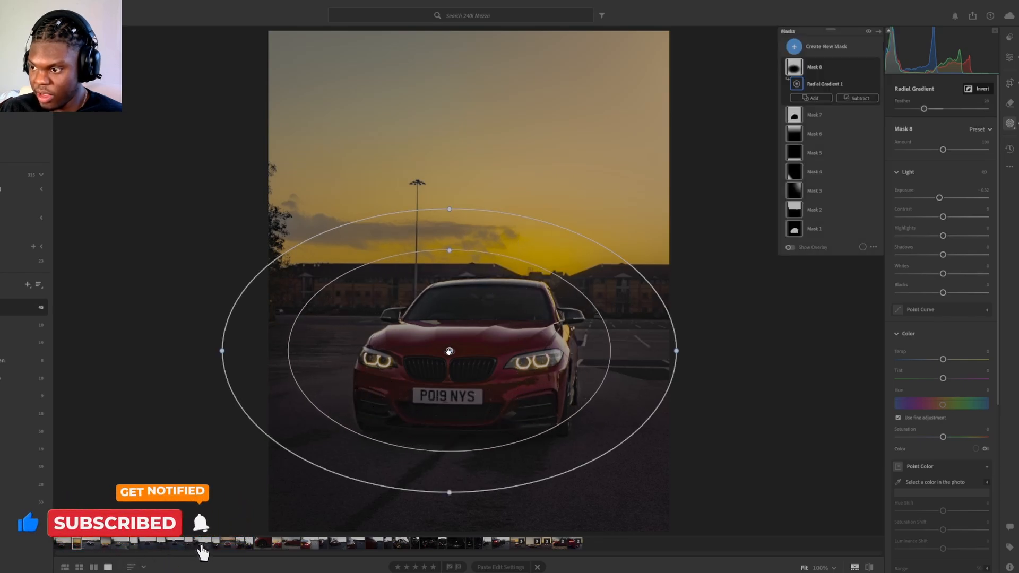
drag(449, 352, 460, 360)
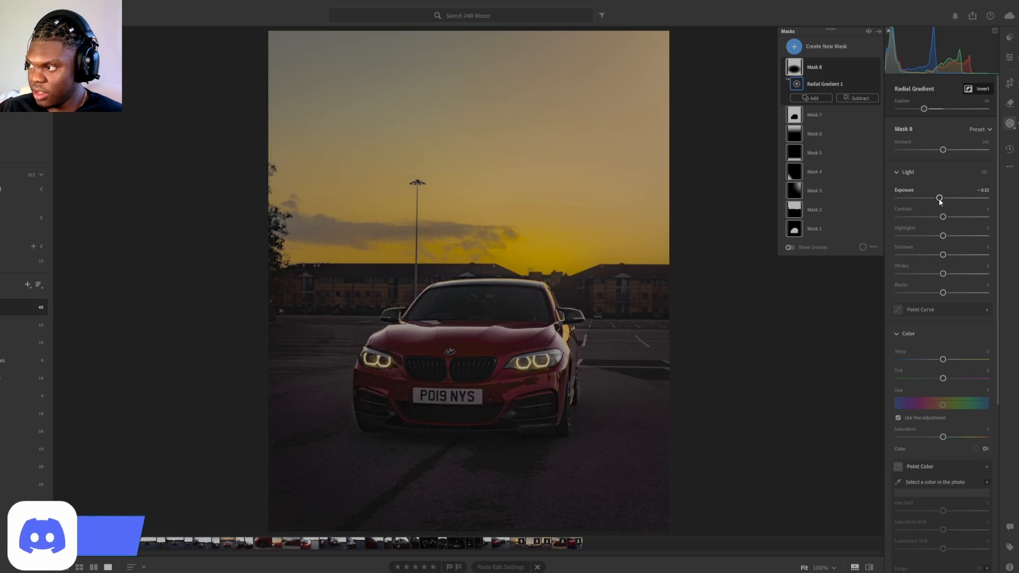
Step: Lower the inverted radial mask's exposure to -4.00 and reduce its feather to 0
drag(940, 201, 894, 202)
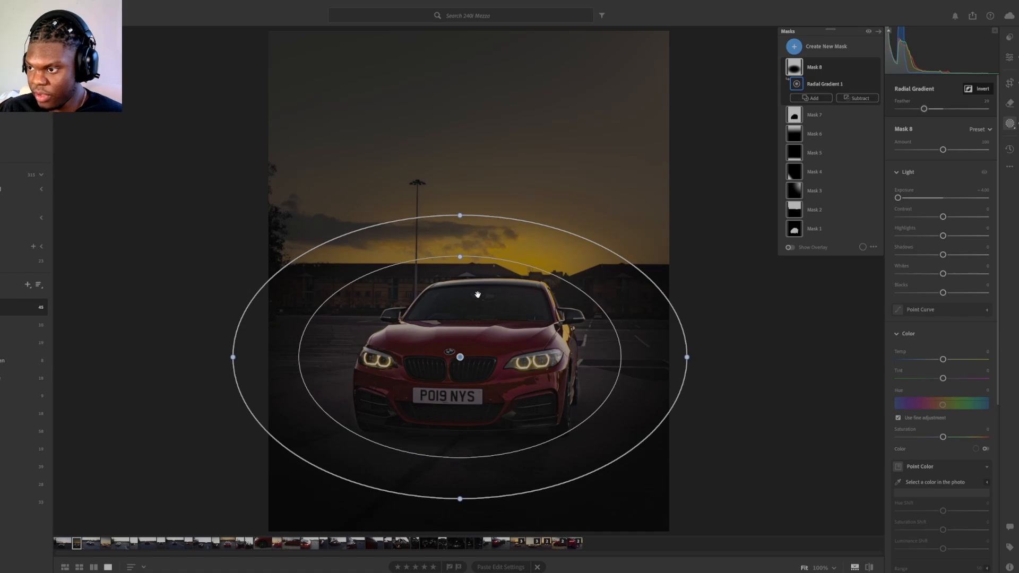
drag(454, 256, 573, 192)
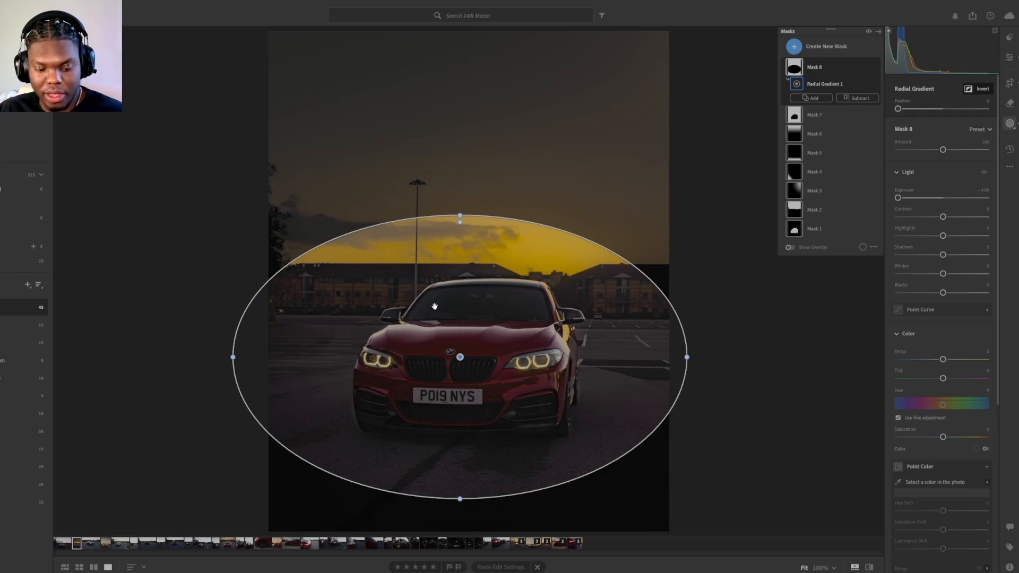
Step: Undo the last feather reduction on the inverted radial mask and raise its exposure back near zero
key(ctrl+z)
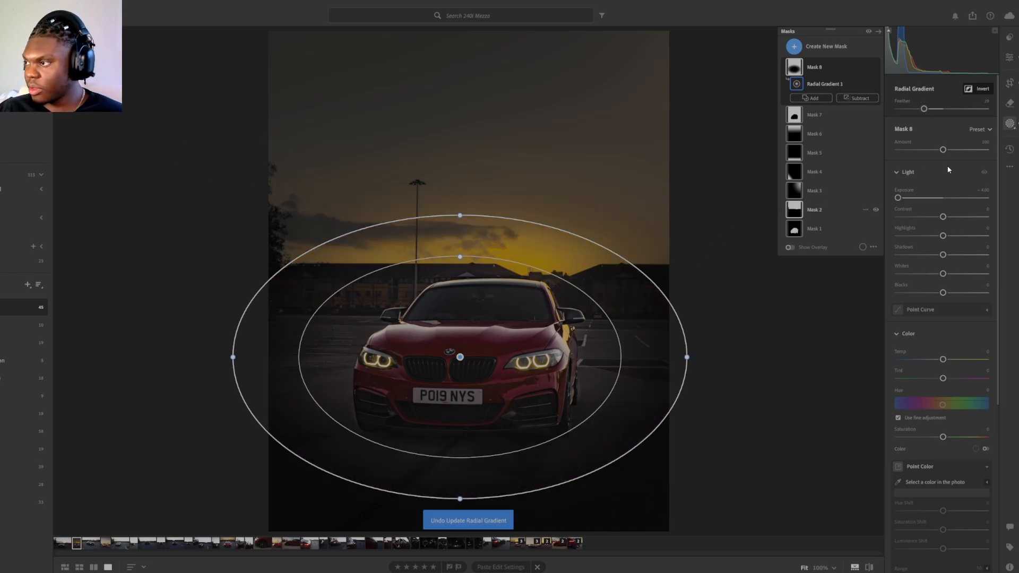
drag(907, 199, 942, 201)
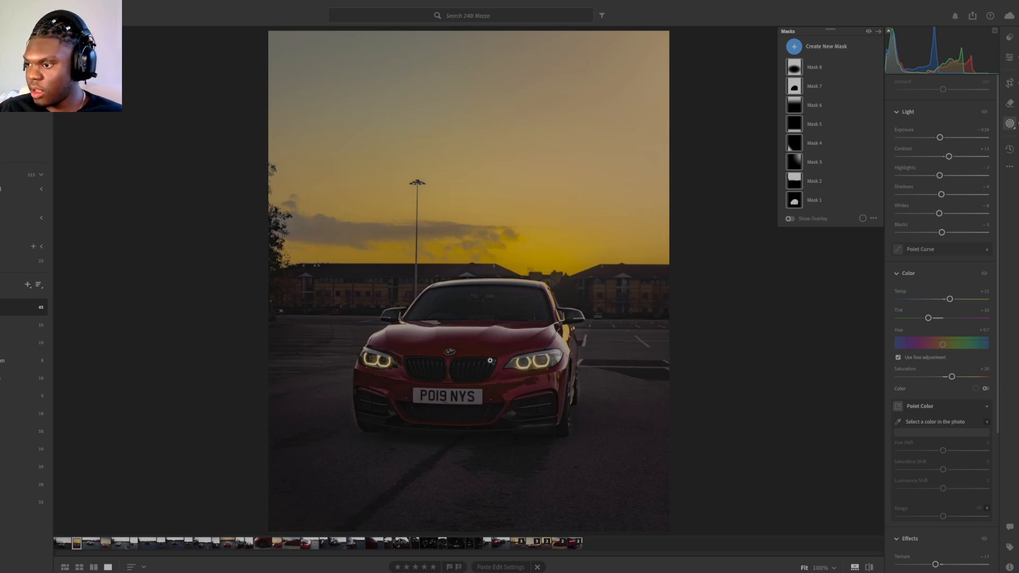
Step: Set the car subject mask's exposure to about +0.28, whites to about -19 and blacks to 0
click(810, 200)
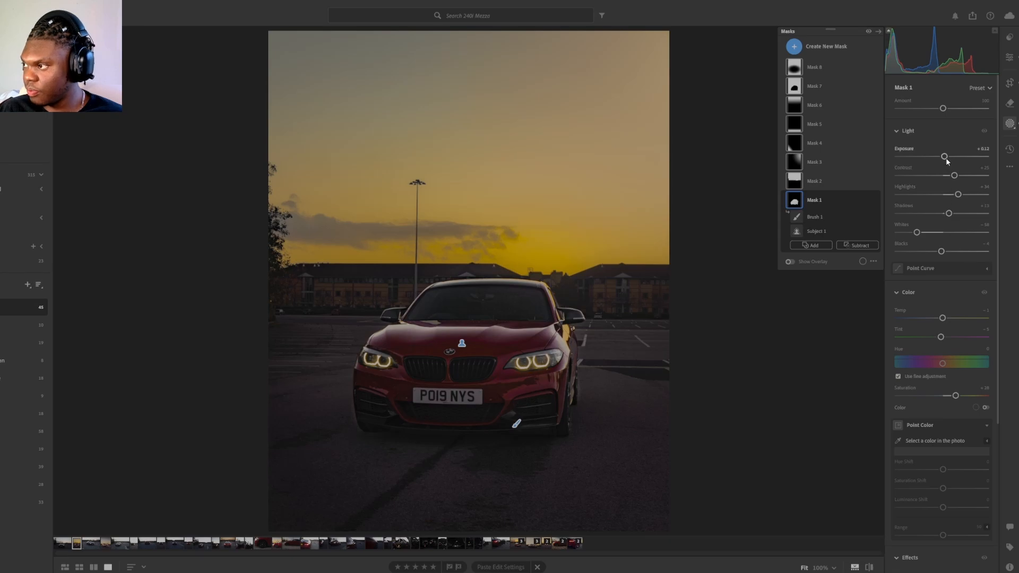
drag(946, 158, 946, 159)
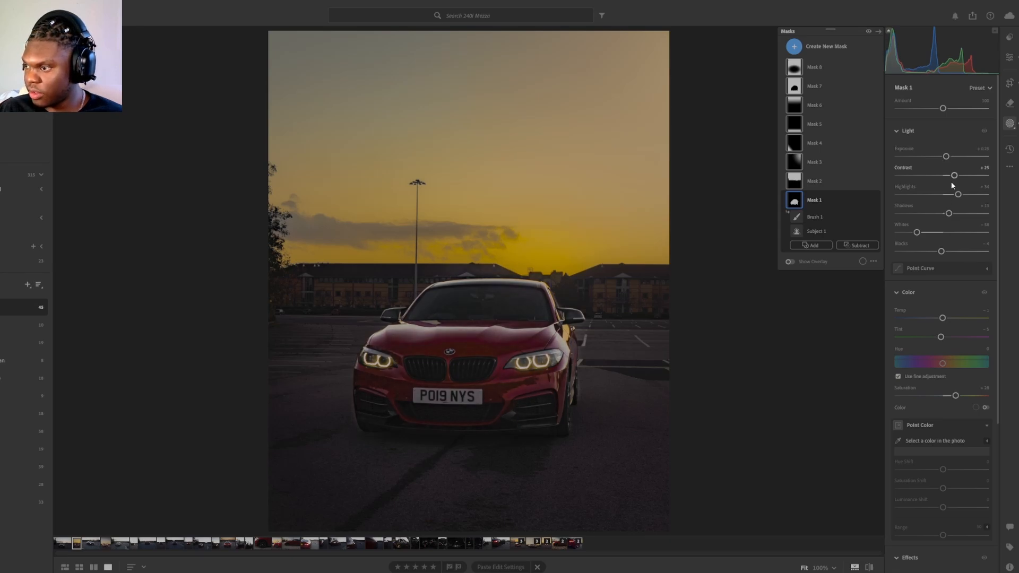
drag(916, 232, 945, 253)
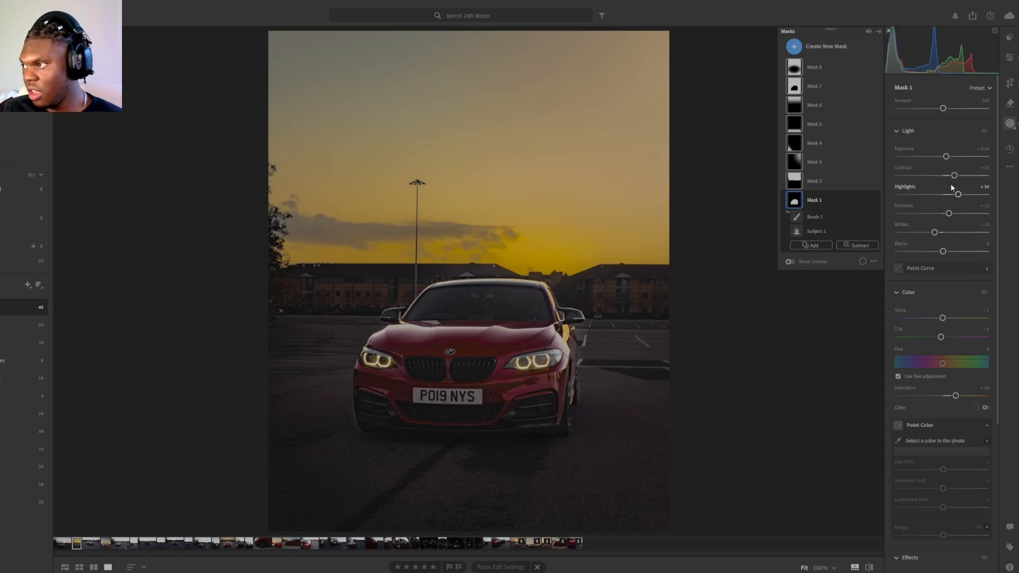
scroll(951, 287, down, 5)
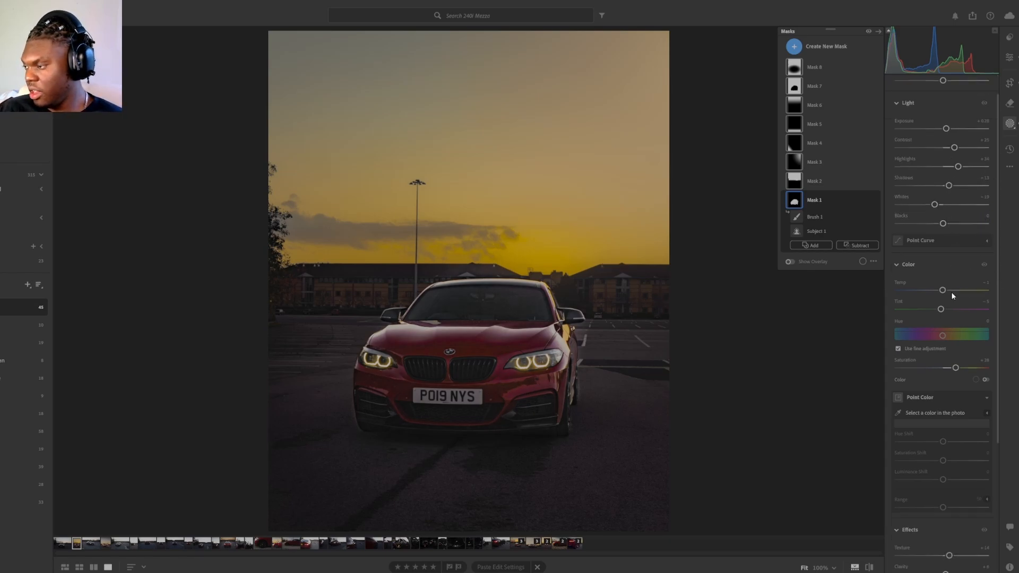
scroll(948, 307, down, 2)
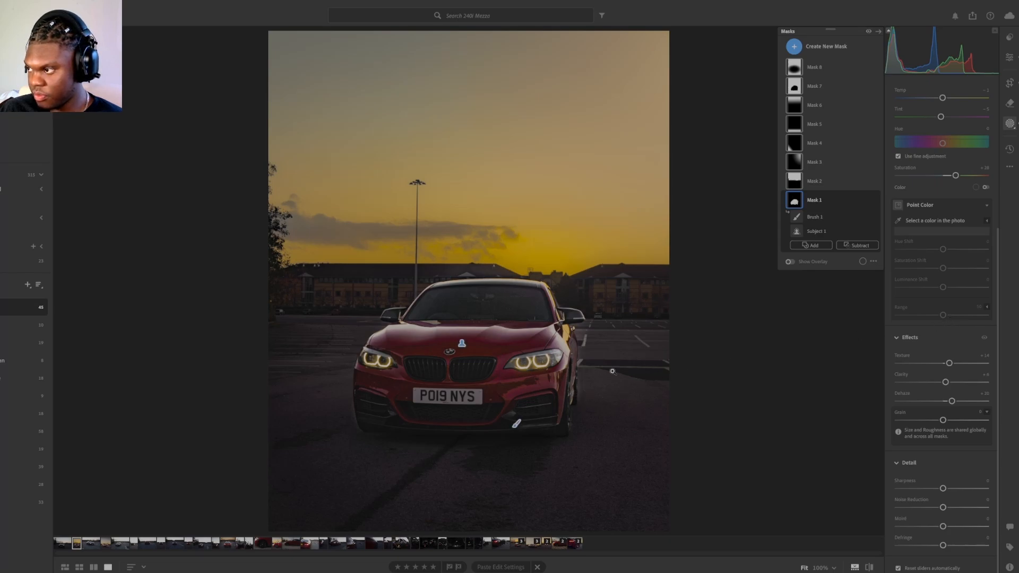
Step: Subtract the spill beside the car's rear wheel and side mirror from the subject mask with a brush
mouse_move(795, 211)
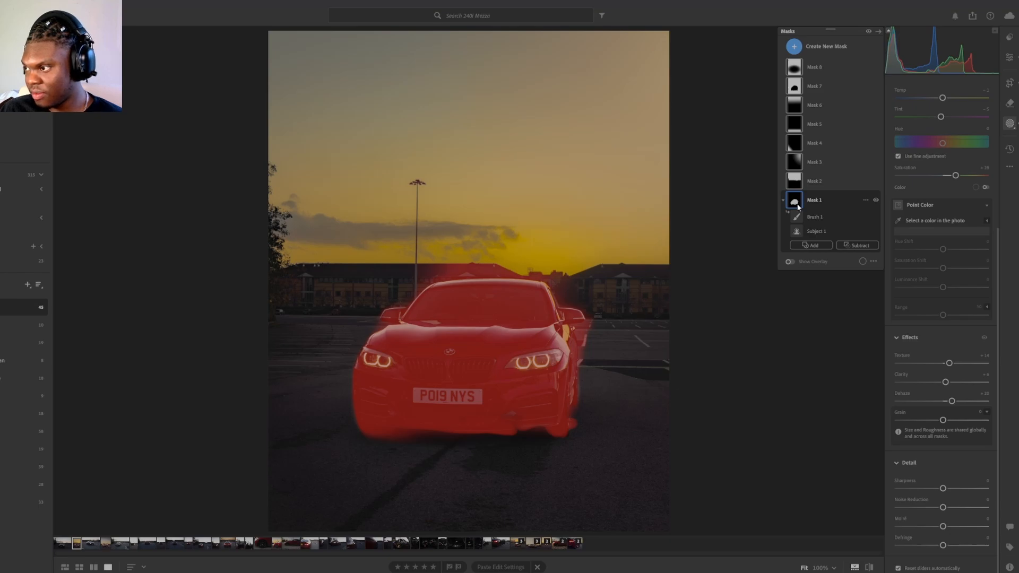
click(863, 245)
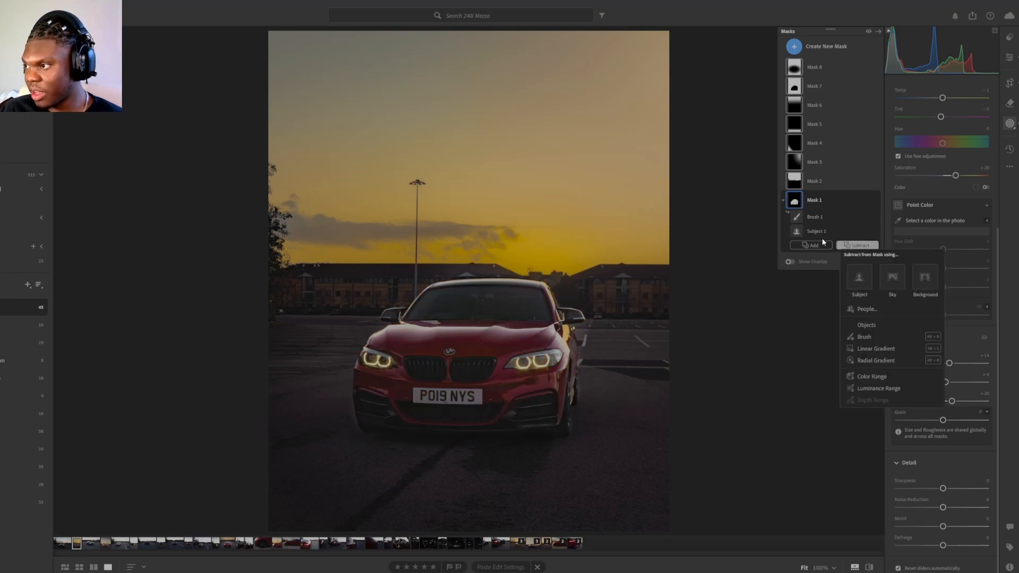
click(803, 204)
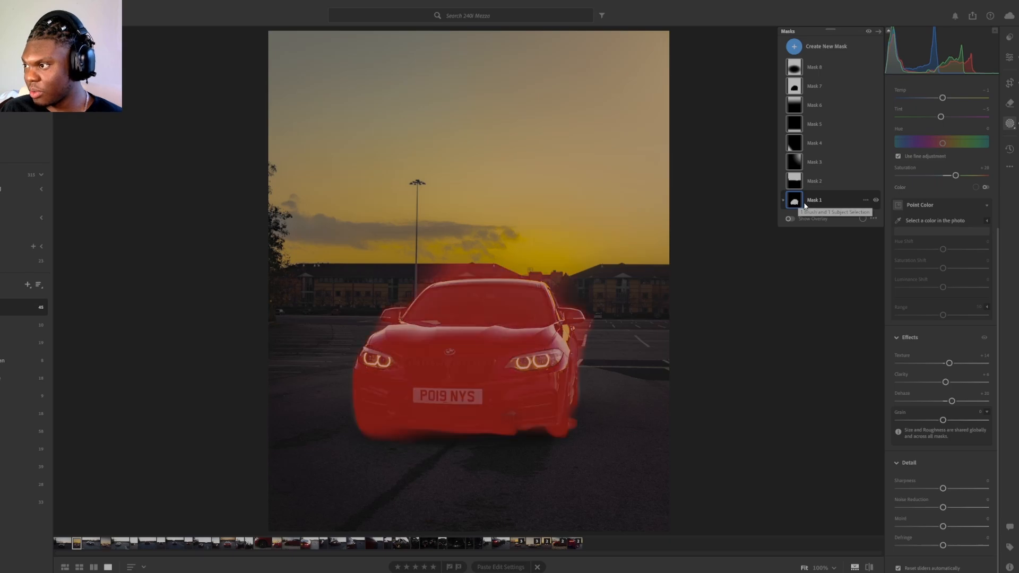
click(805, 206)
click(860, 245)
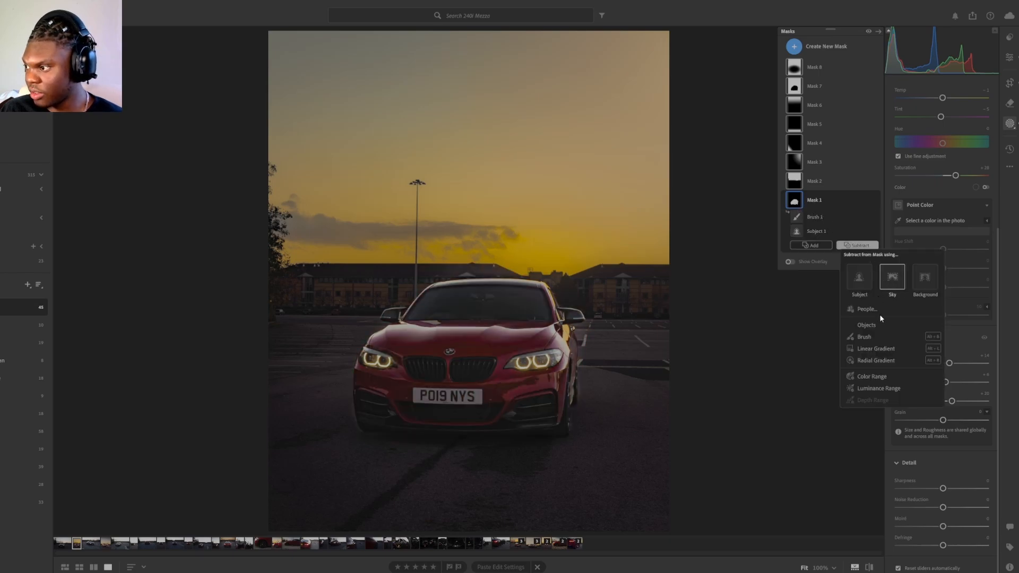
click(880, 337)
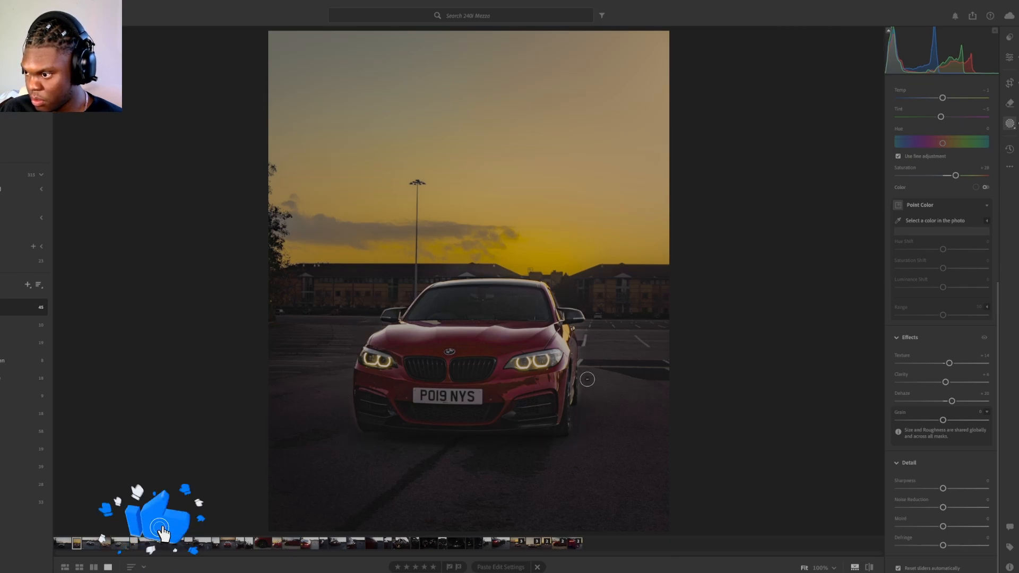
mouse_move(587, 379)
mouse_down()
mouse_move(585, 395)
mouse_move(589, 345)
mouse_up()
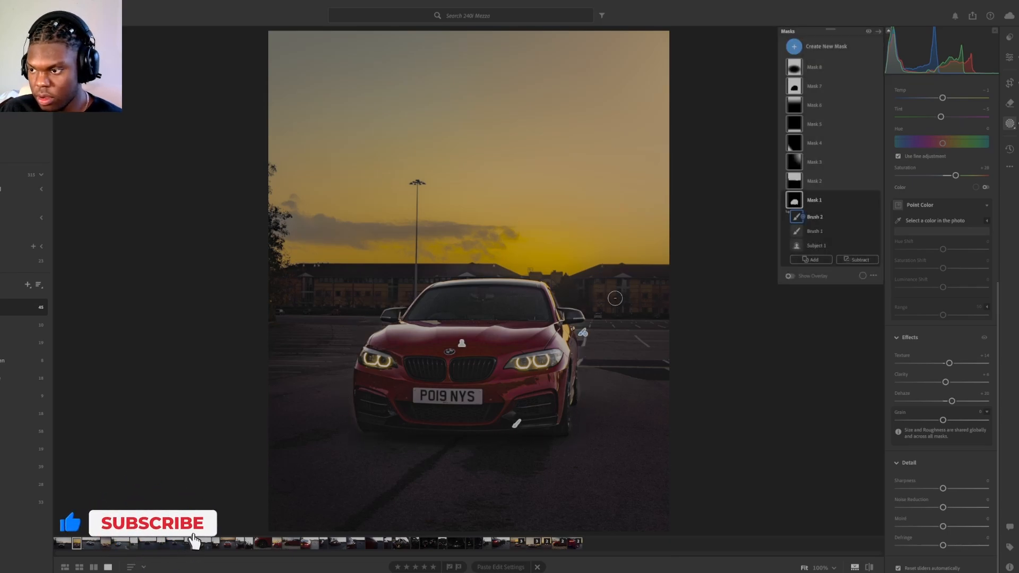
Step: Leave masking and compare the edited photo with the original
key(e)
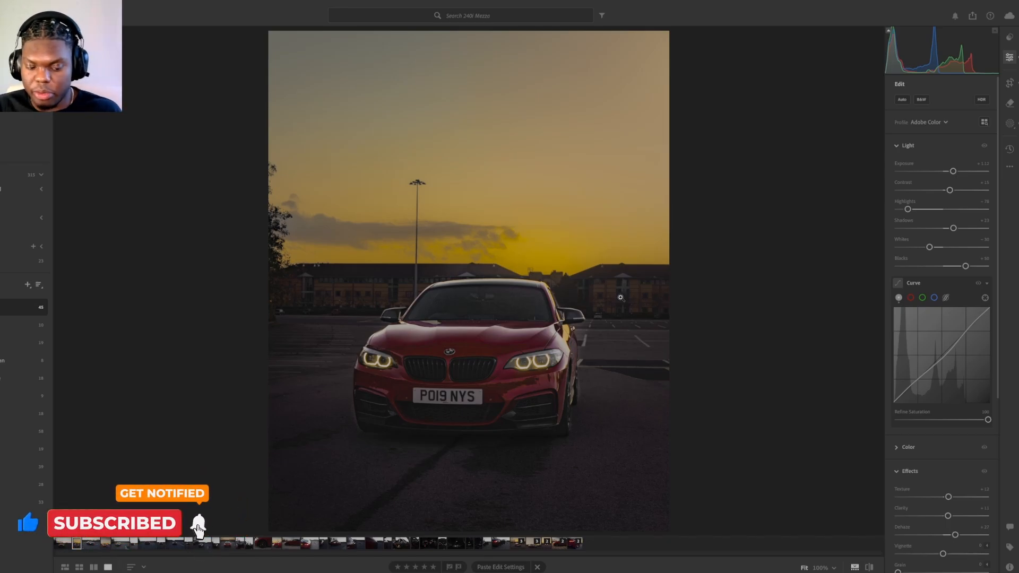
key(backslash)
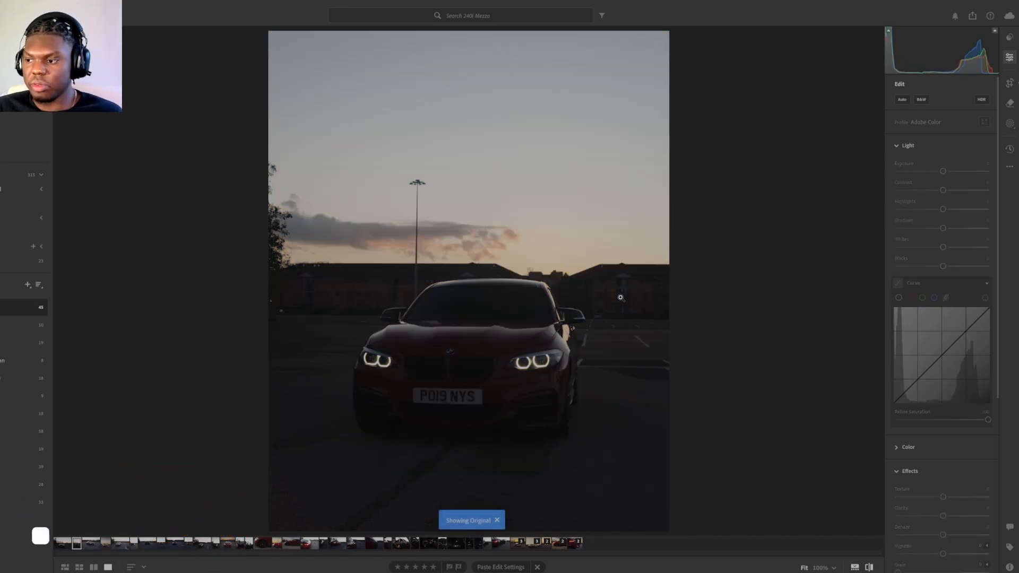
key(backslash)
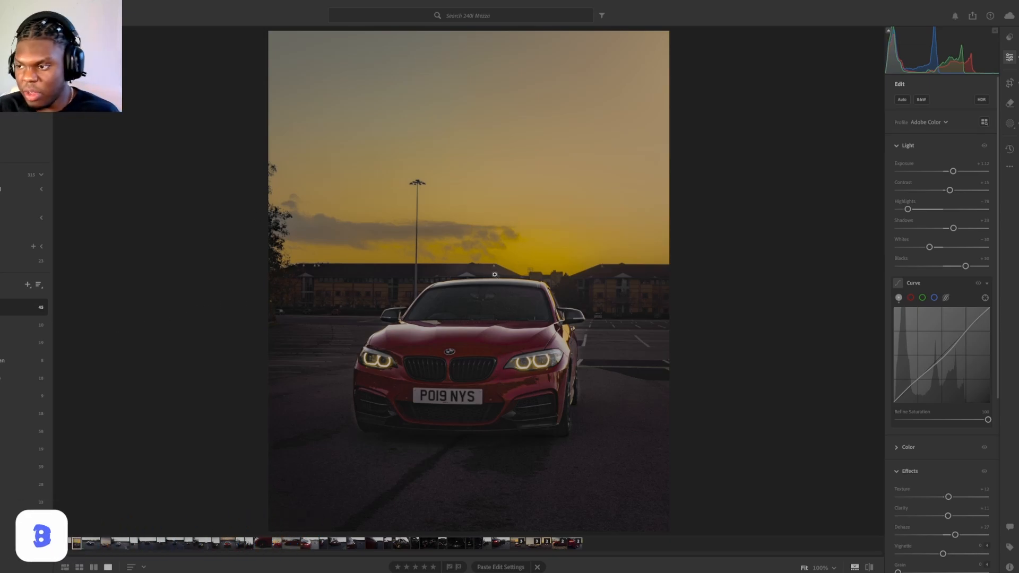
Step: Enhance the photo with Denoise at an amount of 70, creating a stack
right_click(397, 410)
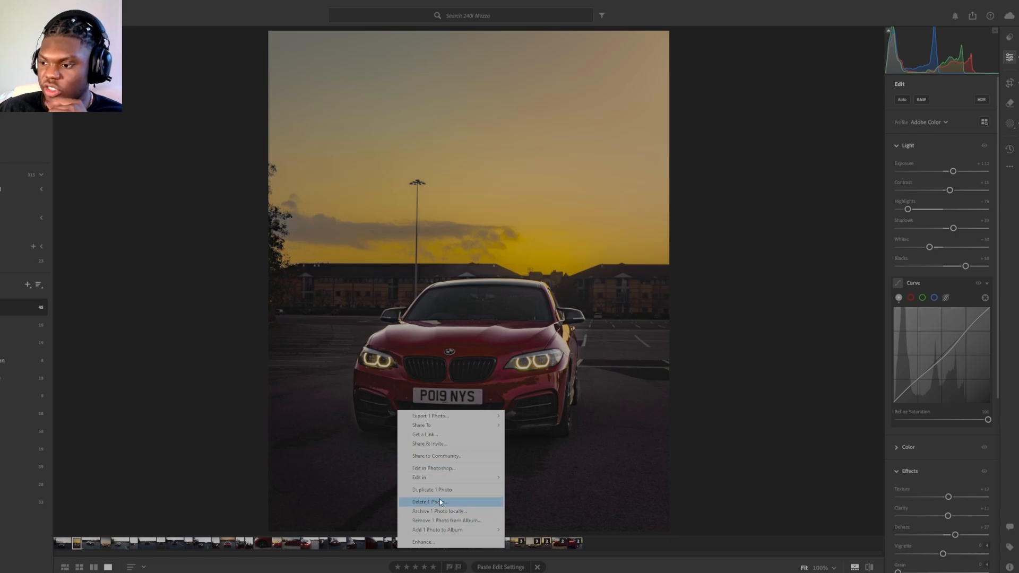
click(743, 463)
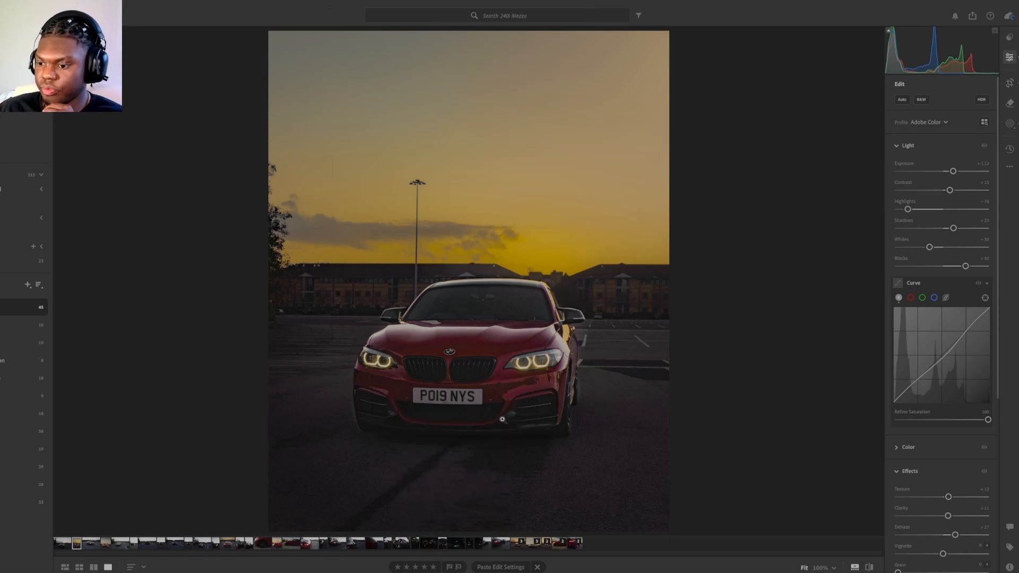
key(ctrl+alt+i)
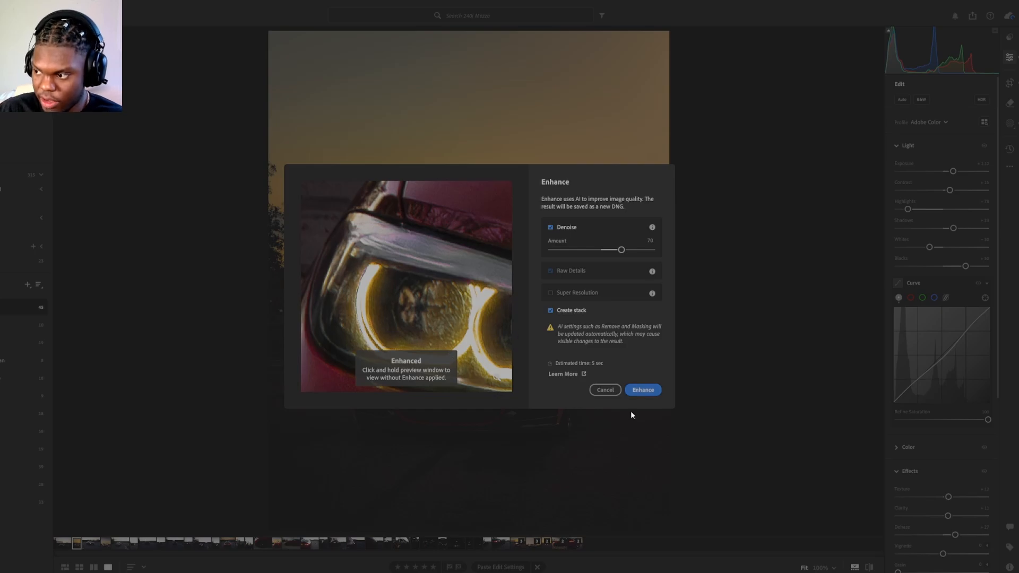
click(649, 390)
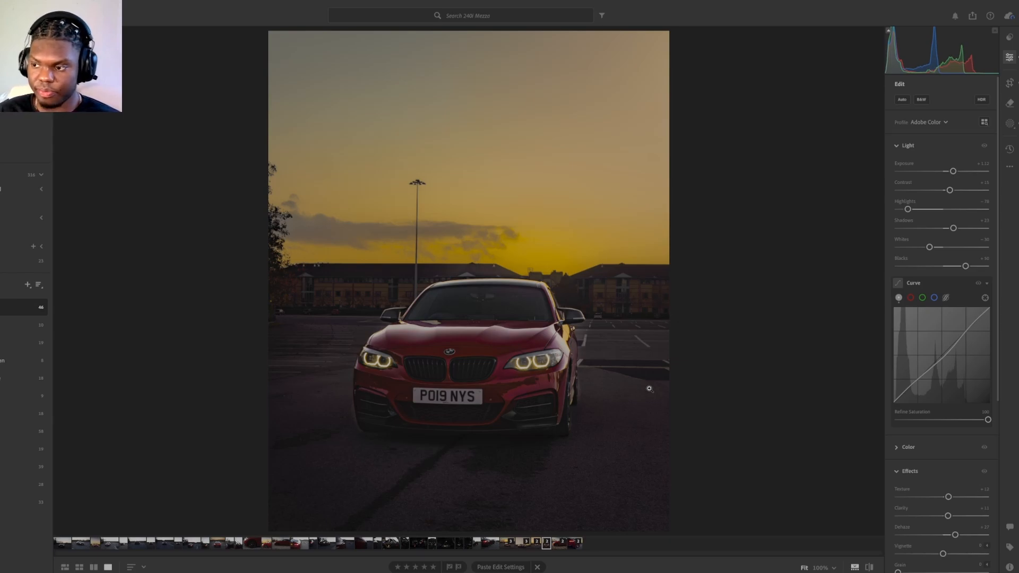
Step: Open the full export settings for the enhanced photo
right_click(382, 216)
mouse_move(412, 222)
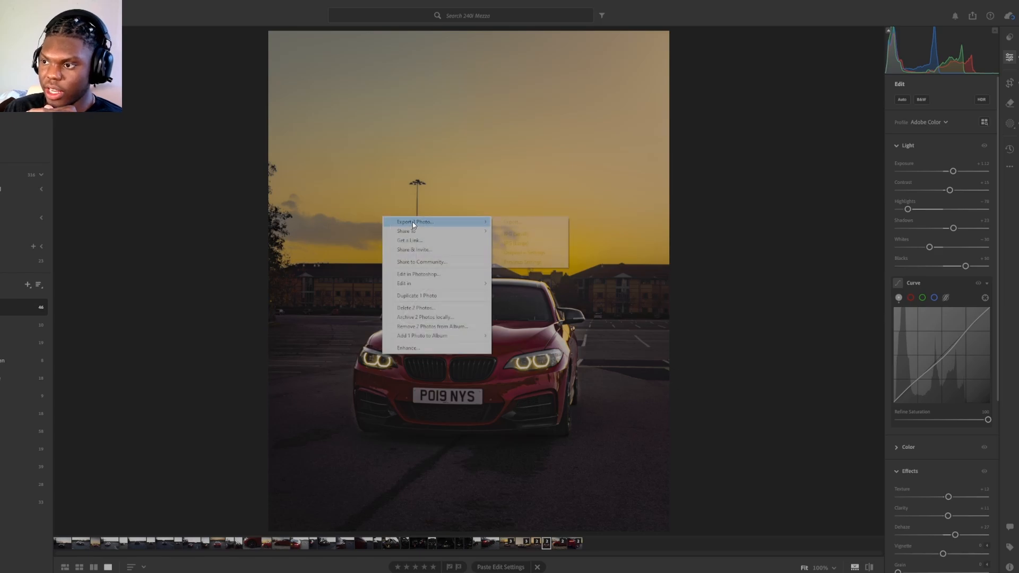
click(510, 222)
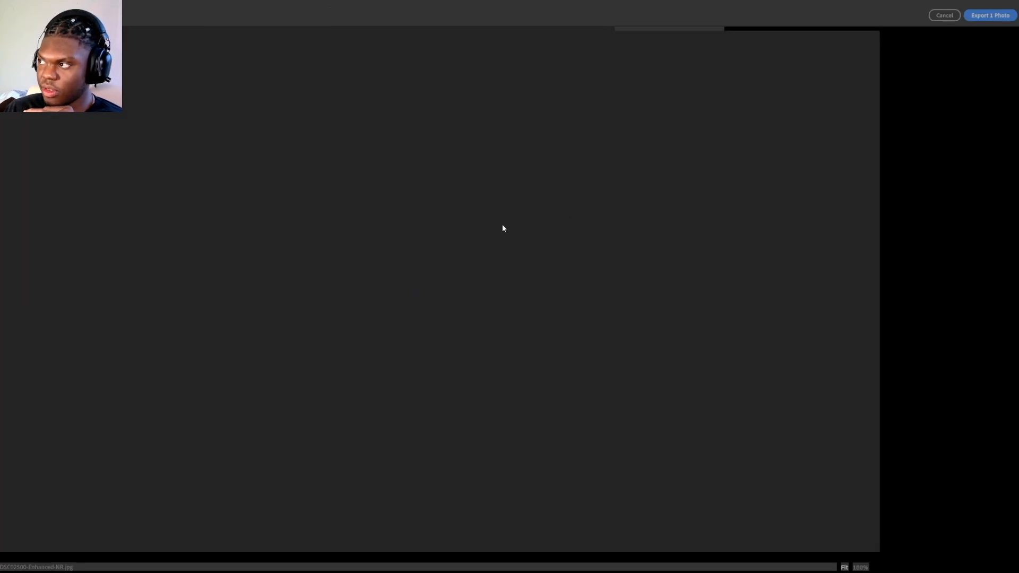